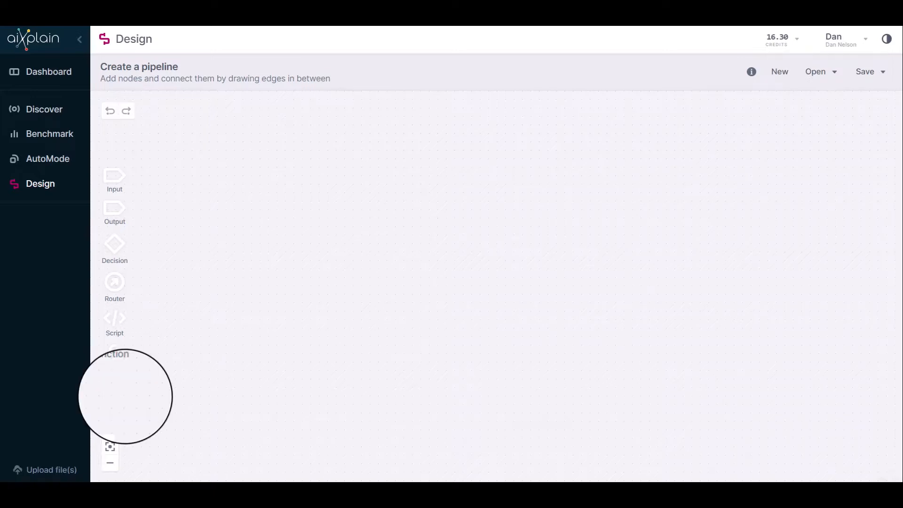
# Place an Input node and a Router node side by side on the canvas and connect the Input to the Router
pyautogui.moveTo(115, 175); pyautogui.dragTo(299, 212)
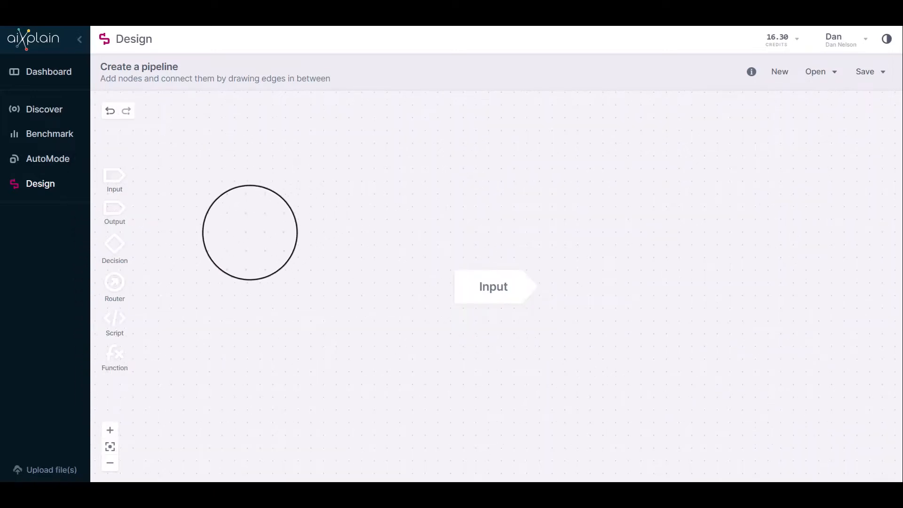
pyautogui.moveTo(532, 296); pyautogui.dragTo(659, 289)
pyautogui.moveTo(513, 288); pyautogui.dragTo(242, 242)
pyautogui.moveTo(641, 284); pyautogui.dragTo(402, 244)
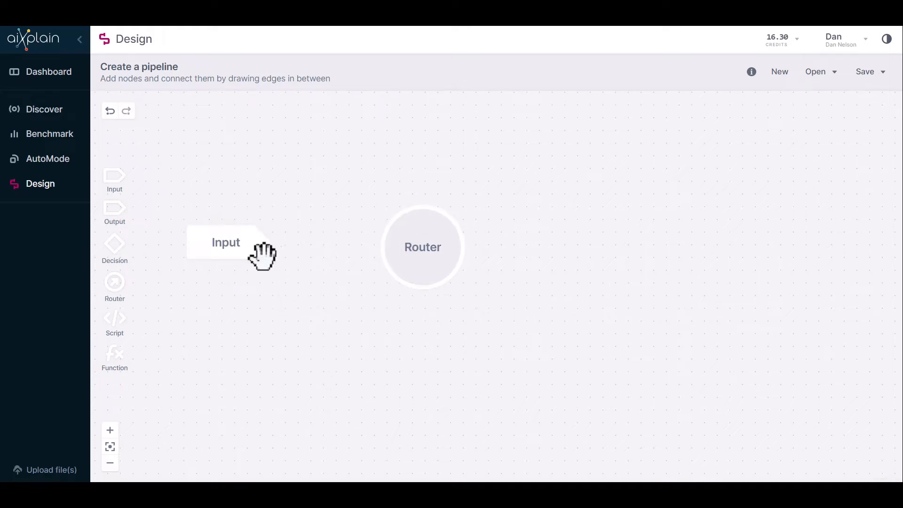
pyautogui.click(254, 242)
pyautogui.moveTo(253, 242); pyautogui.dragTo(404, 250)
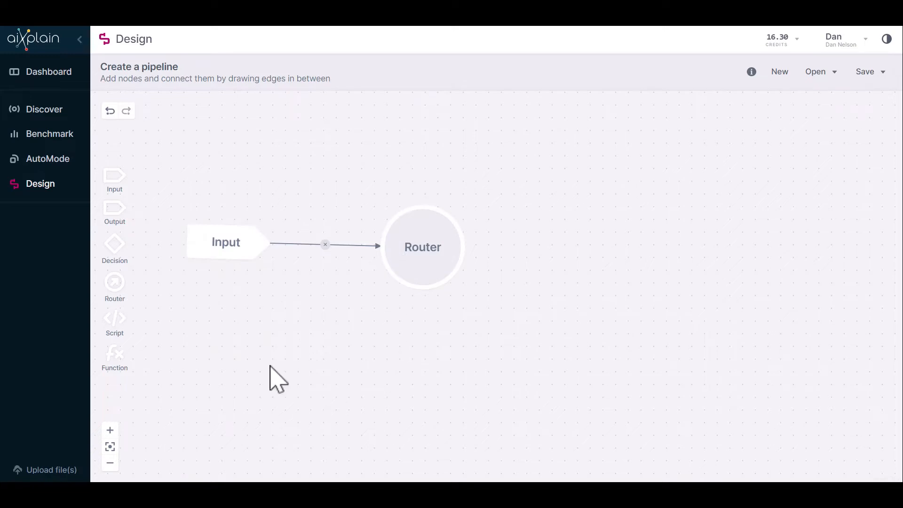
# Add a Function node below the router and choose Speech recognition as its function
pyautogui.moveTo(115, 352); pyautogui.dragTo(521, 399)
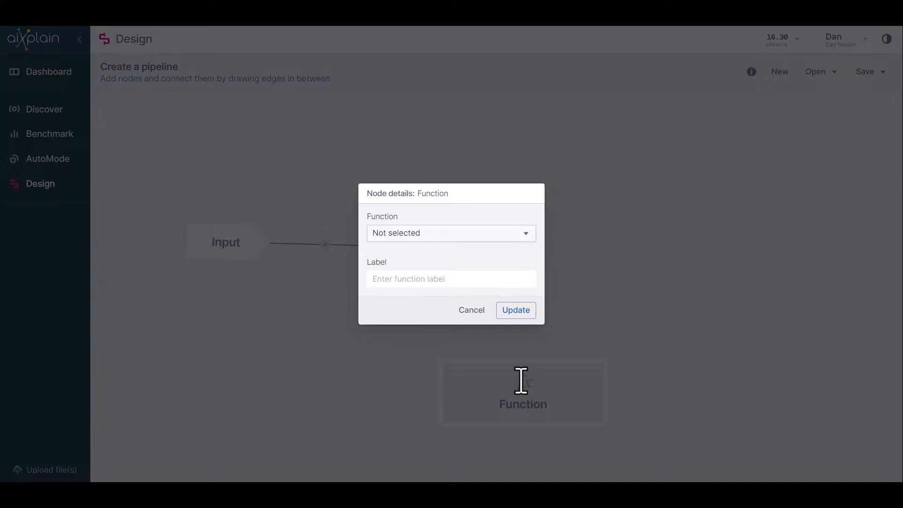
pyautogui.click(461, 233)
pyautogui.press('s')
pyautogui.press('s')
pyautogui.press('s')
pyautogui.press('s')
pyautogui.press('s')
pyautogui.press('s')
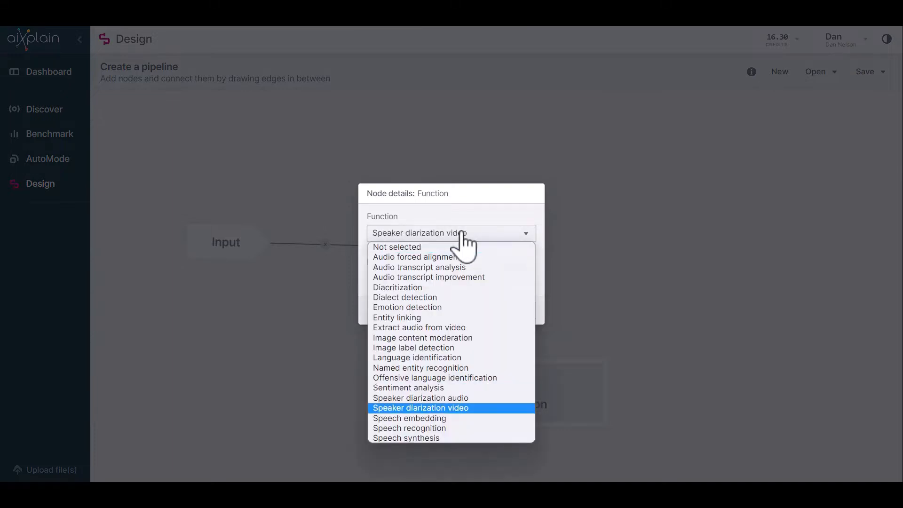
pyautogui.press('Up')
pyautogui.press('Return')
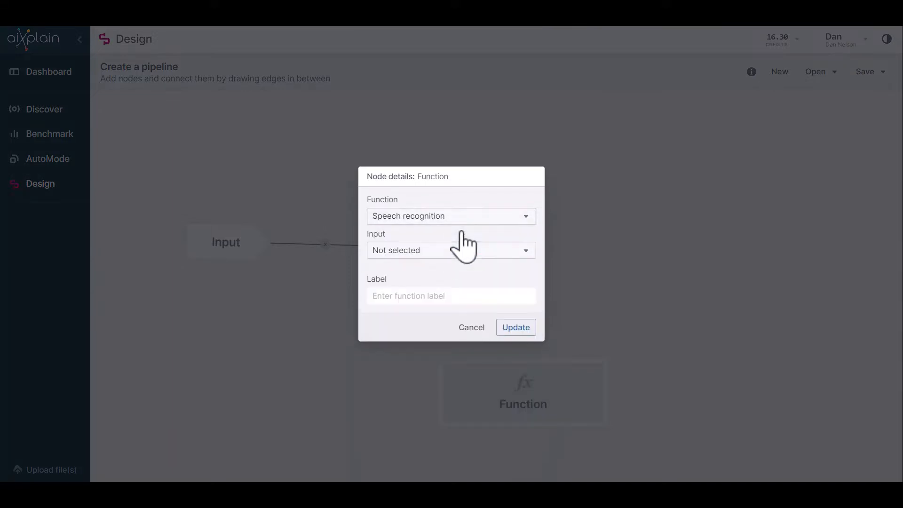
# Set the speech recognition input language to English, apply the settings and move the node further down
pyautogui.click(457, 250)
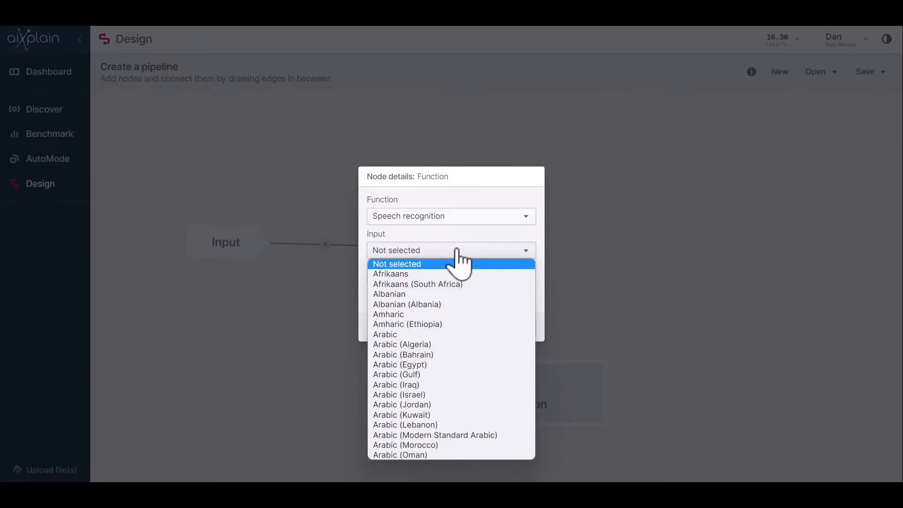
pyautogui.press('e')
pyautogui.press('Return')
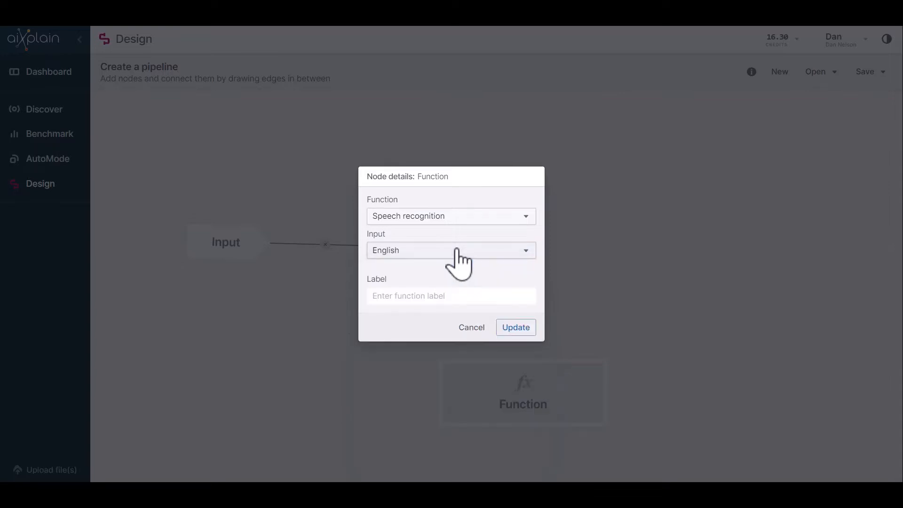
pyautogui.click(511, 329)
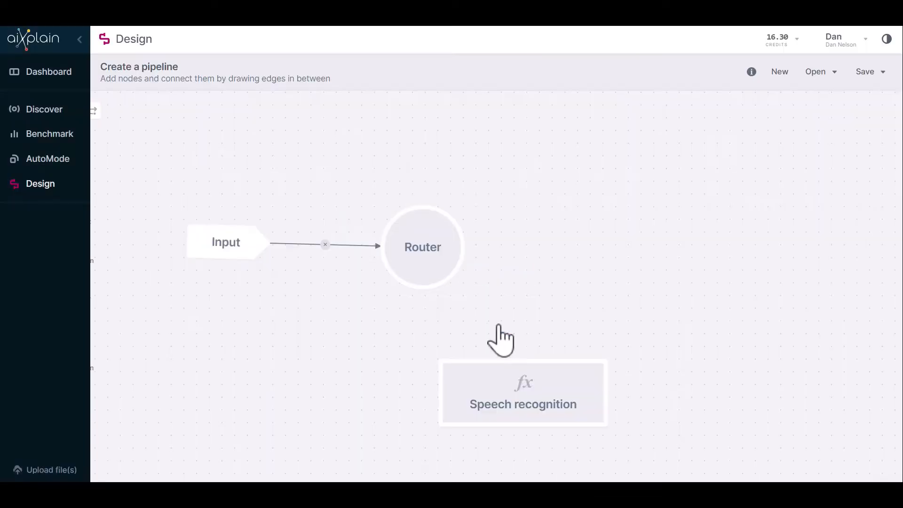
pyautogui.moveTo(500, 374); pyautogui.dragTo(513, 416)
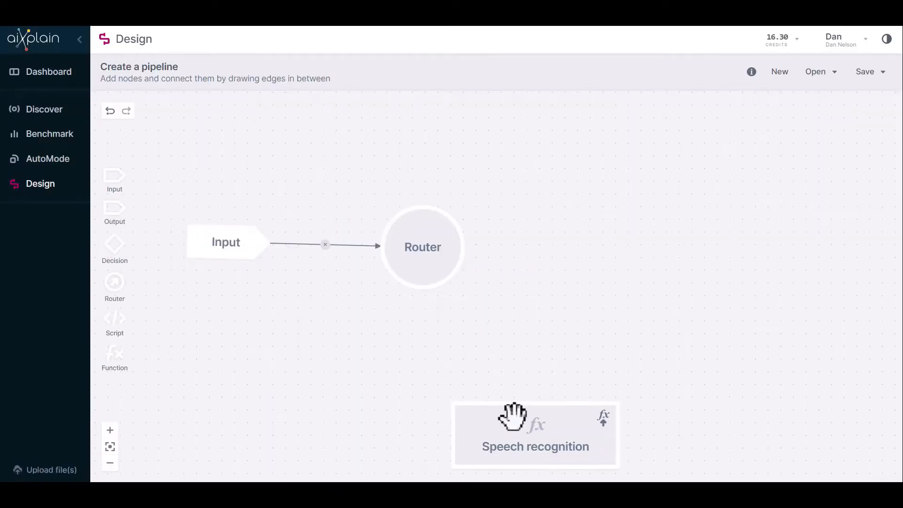
# Add an Extract audio from video function node, place it up and right of the router, and align the Speech recognition node beneath it
pyautogui.moveTo(114, 353); pyautogui.dragTo(519, 320)
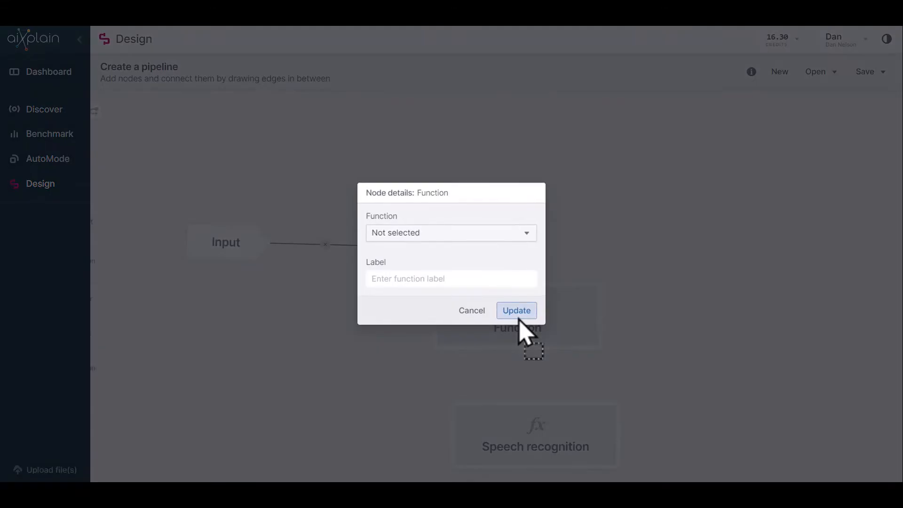
pyautogui.click(445, 232)
pyautogui.press('e')
pyautogui.press('e')
pyautogui.press('e')
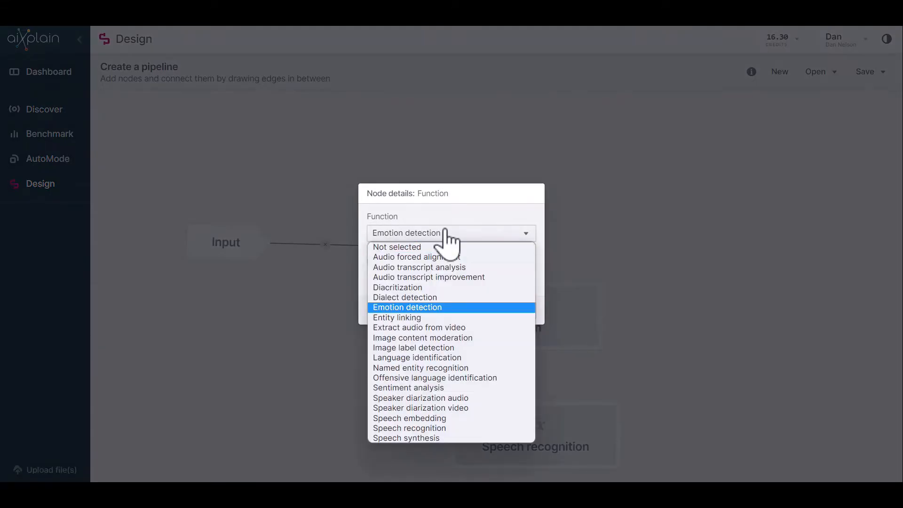
pyautogui.press('Return')
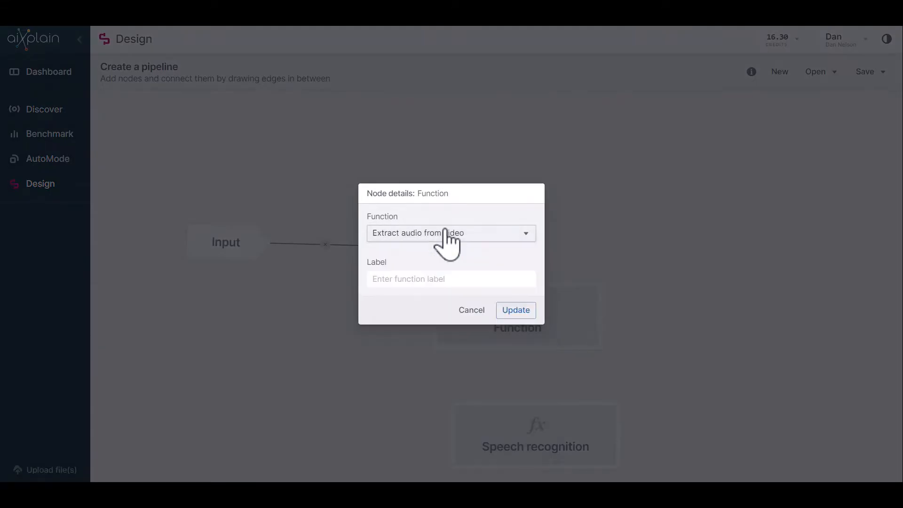
pyautogui.click(523, 311)
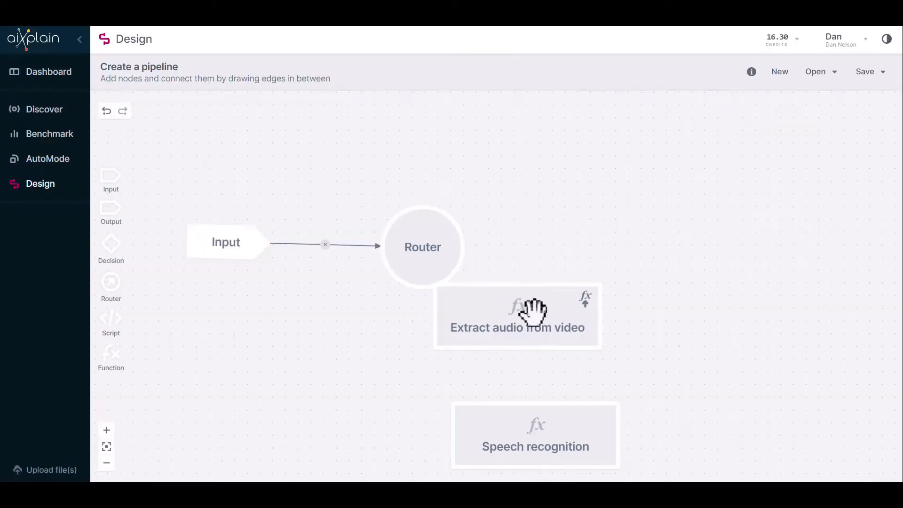
pyautogui.moveTo(533, 310); pyautogui.dragTo(592, 185)
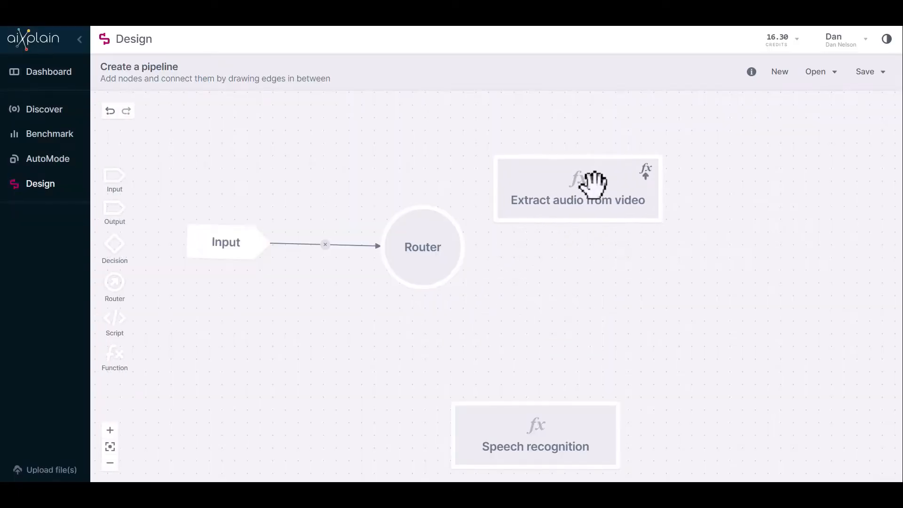
pyautogui.moveTo(555, 431); pyautogui.dragTo(600, 423)
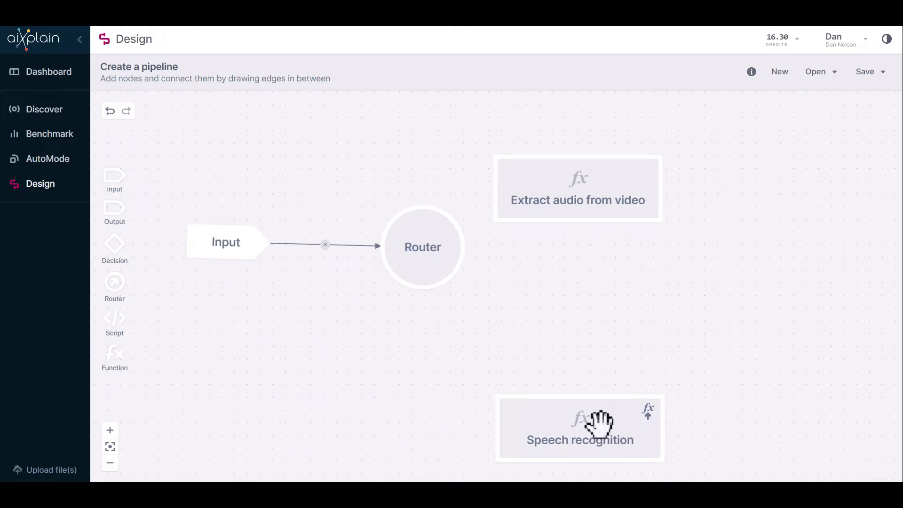
# Add a Function node between the two existing function nodes and choose Translation as its function
pyautogui.moveTo(115, 354); pyautogui.dragTo(562, 303)
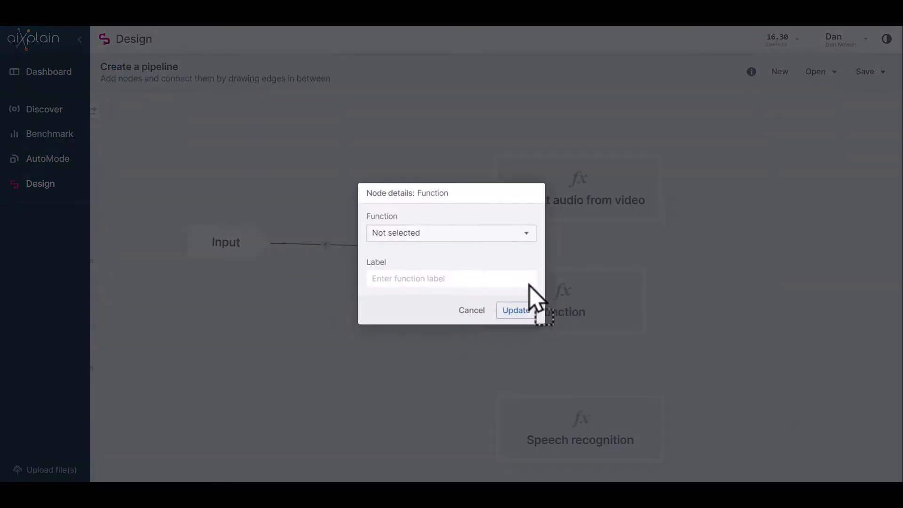
pyautogui.click(454, 240)
pyautogui.press('t')
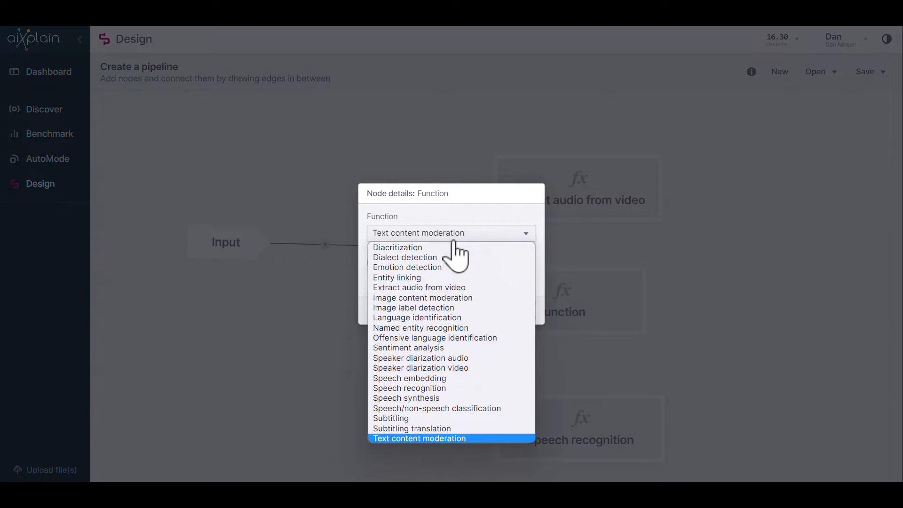
pyautogui.press('r')
pyautogui.press('Return')
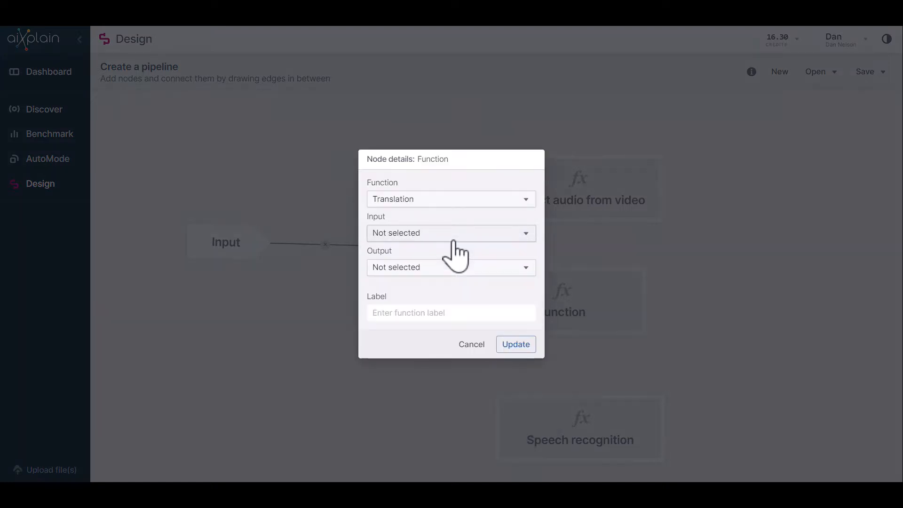
# Set the translation from English to Spanish, apply the settings and align the node with the other functions
pyautogui.click(454, 233)
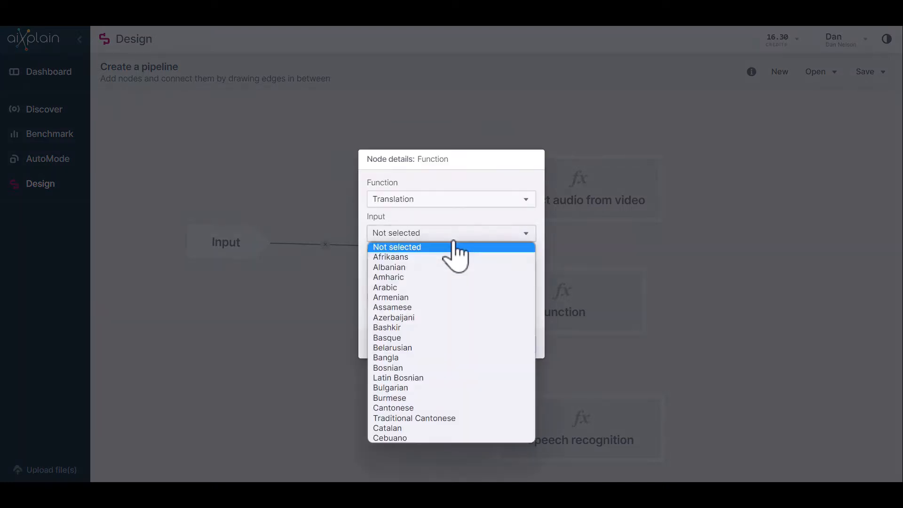
pyautogui.press('e')
pyautogui.press('Return')
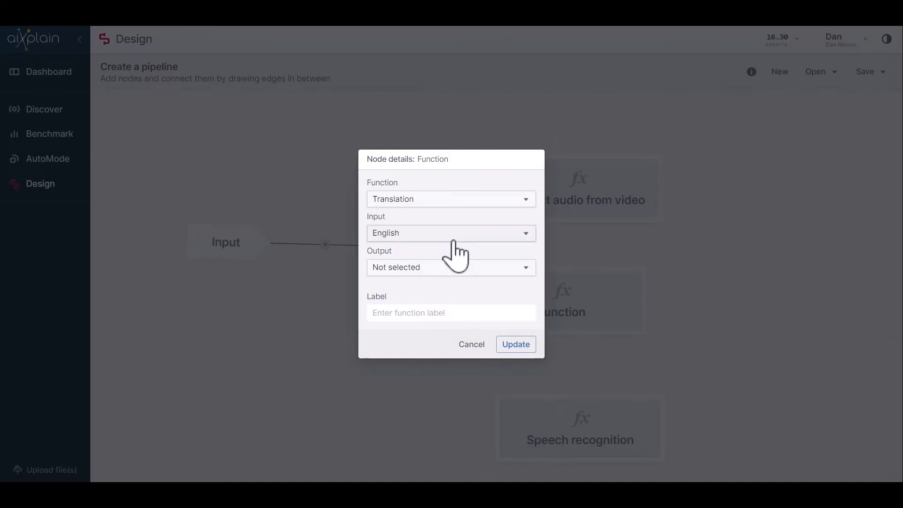
pyautogui.click(477, 273)
pyautogui.write('sp')
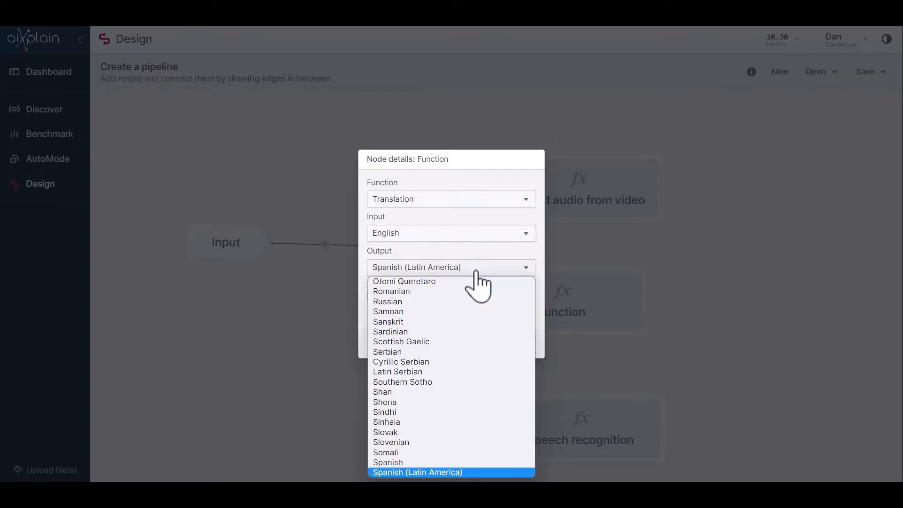
pyautogui.press('Up')
pyautogui.press('Return')
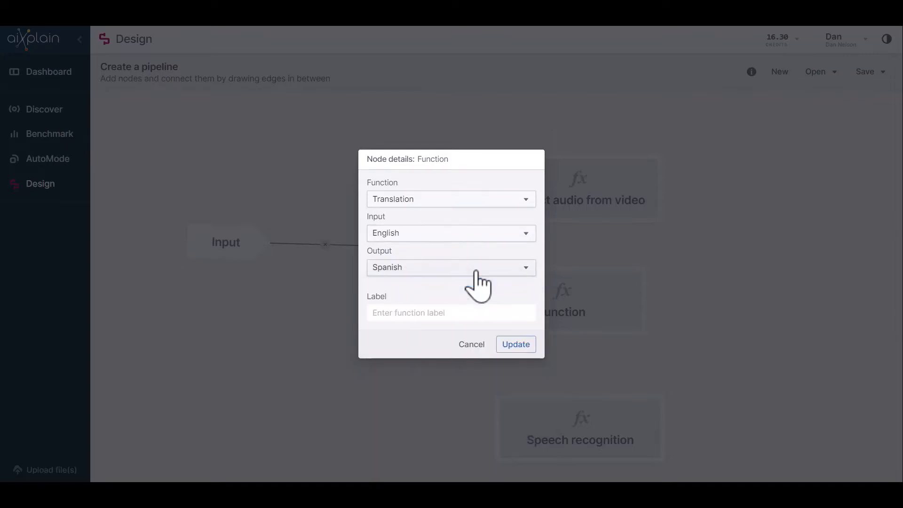
pyautogui.click(505, 350)
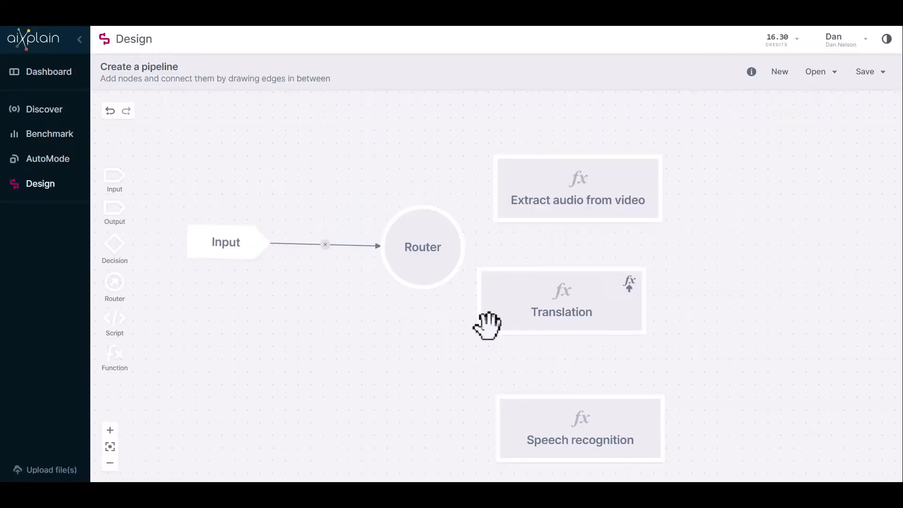
pyautogui.moveTo(487, 324)
pyautogui.mouseDown()
pyautogui.moveTo(522, 321)
pyautogui.moveTo(502, 322)
pyautogui.mouseUp()
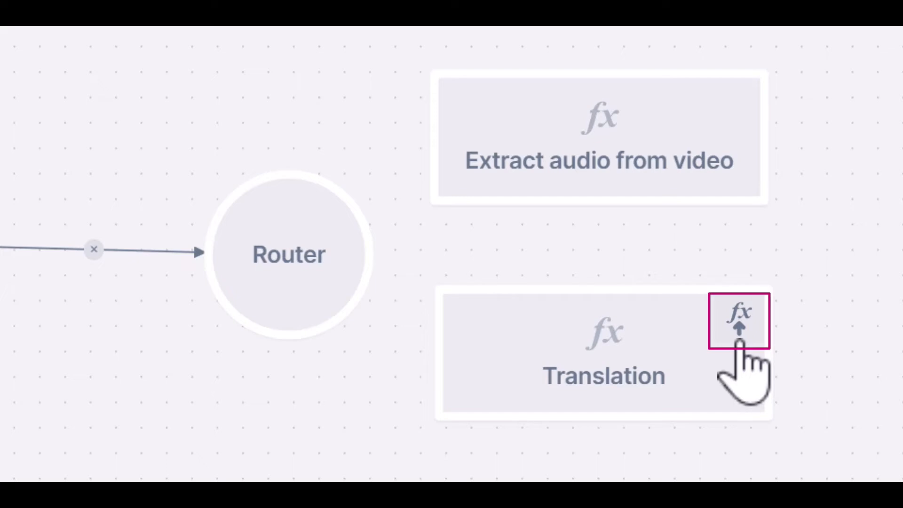
# Populate the Translation node with Amazon Translate by AWS and the Extract audio from video node with the first listed model
pyautogui.click(739, 321)
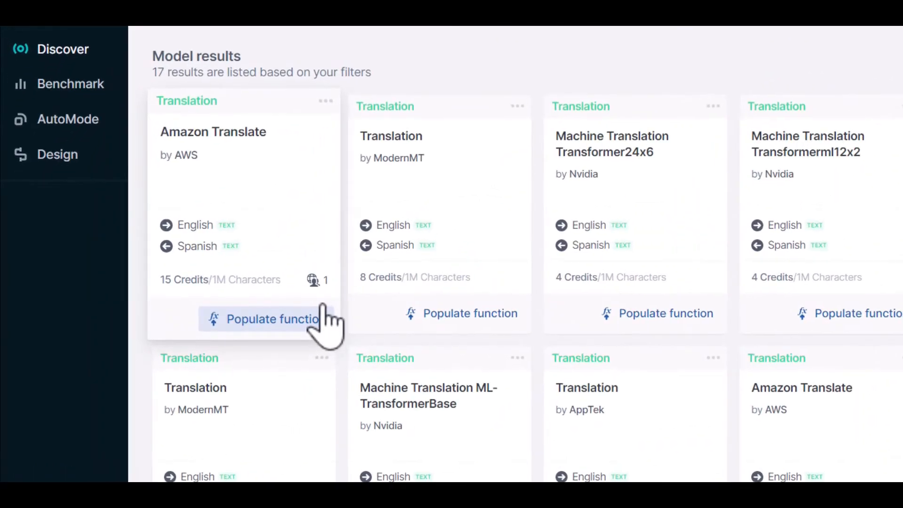
pyautogui.click(282, 328)
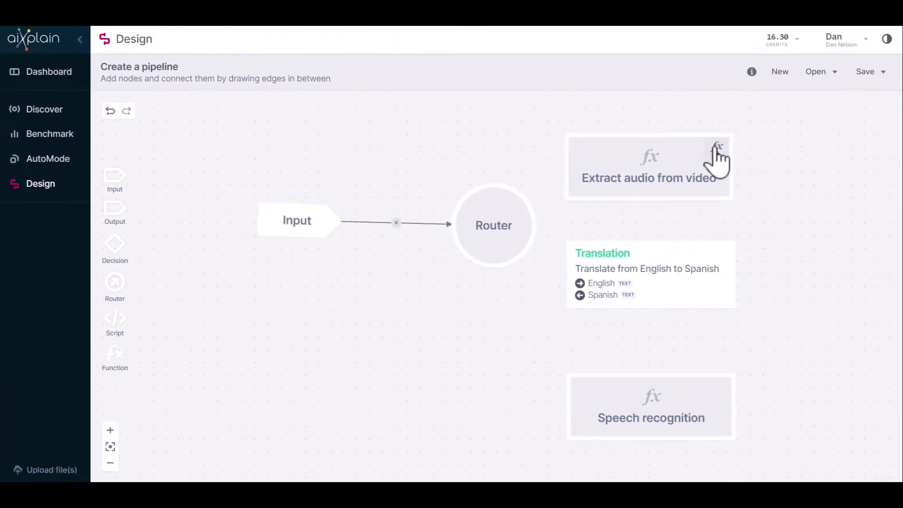
pyautogui.click(716, 148)
pyautogui.click(207, 298)
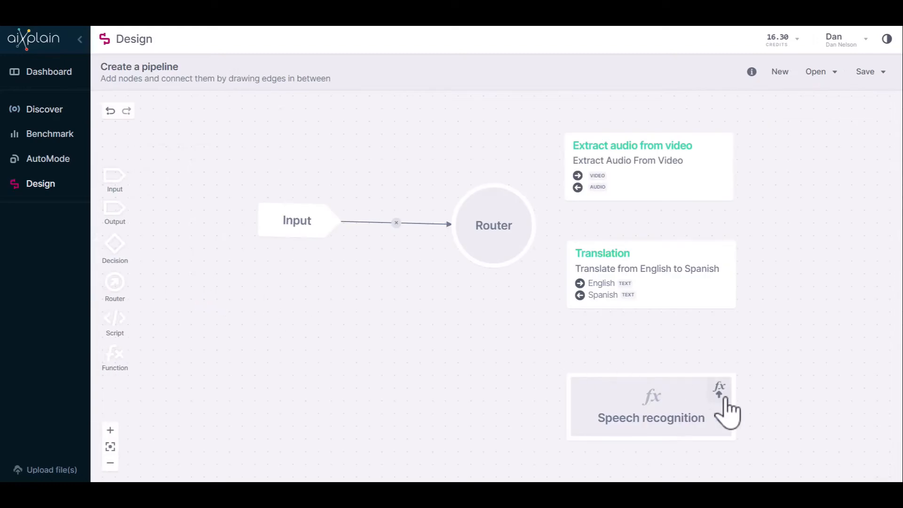
# Populate the Speech recognition node with Cognitive Services by Azure and move it slightly closer to the Translation node
pyautogui.click(724, 398)
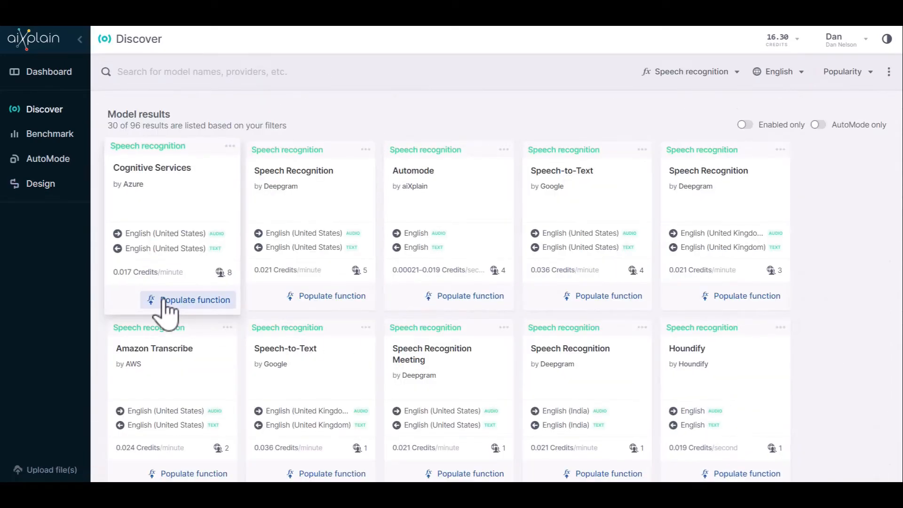
pyautogui.click(163, 300)
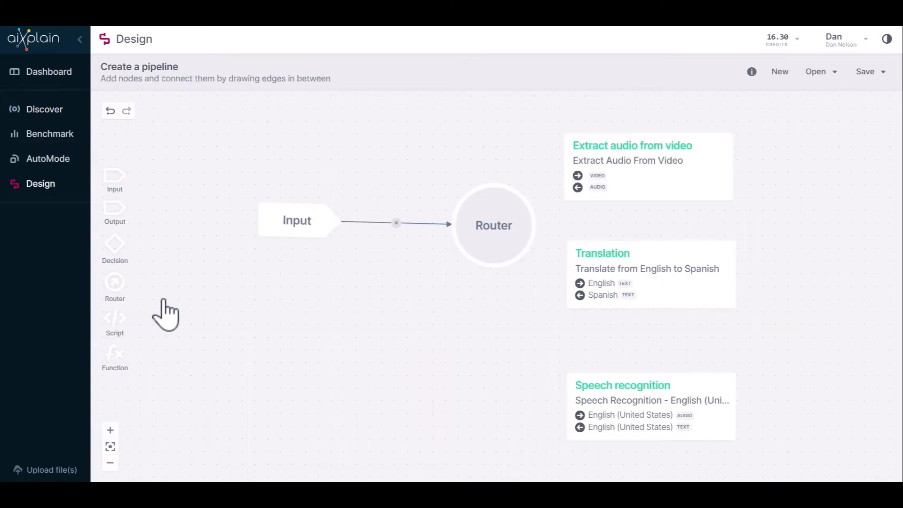
pyautogui.moveTo(629, 378)
pyautogui.mouseDown()
pyautogui.moveTo(627, 370)
pyautogui.moveTo(627, 379)
pyautogui.mouseUp()
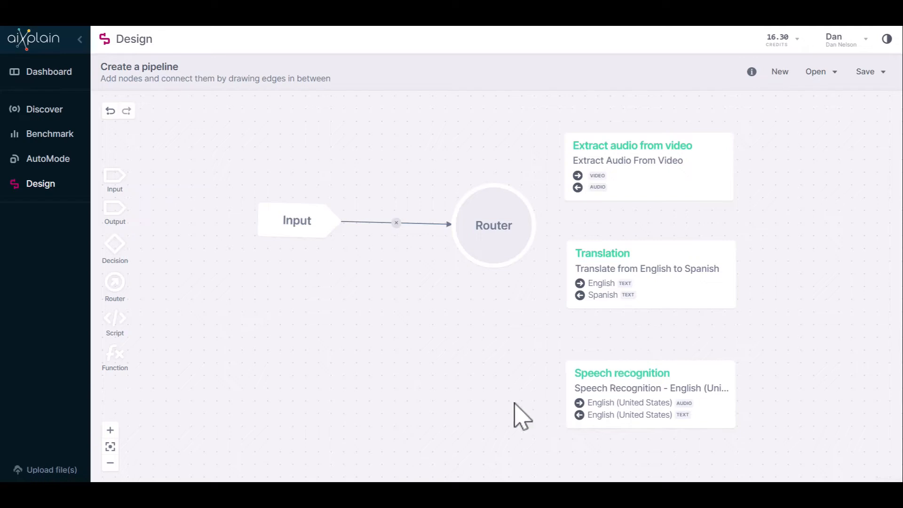
# Add a Decision node to the right of the Speech recognition node and connect Speech recognition to it
pyautogui.click(110, 463)
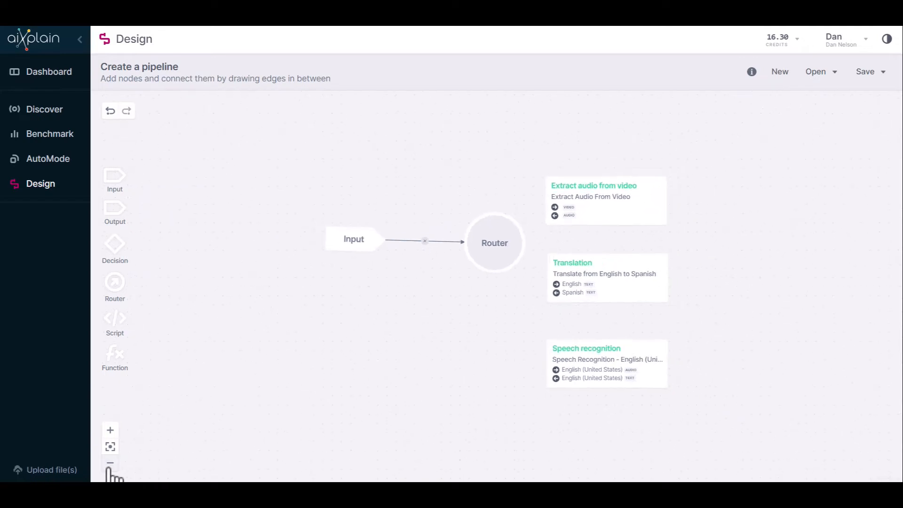
pyautogui.click(110, 463)
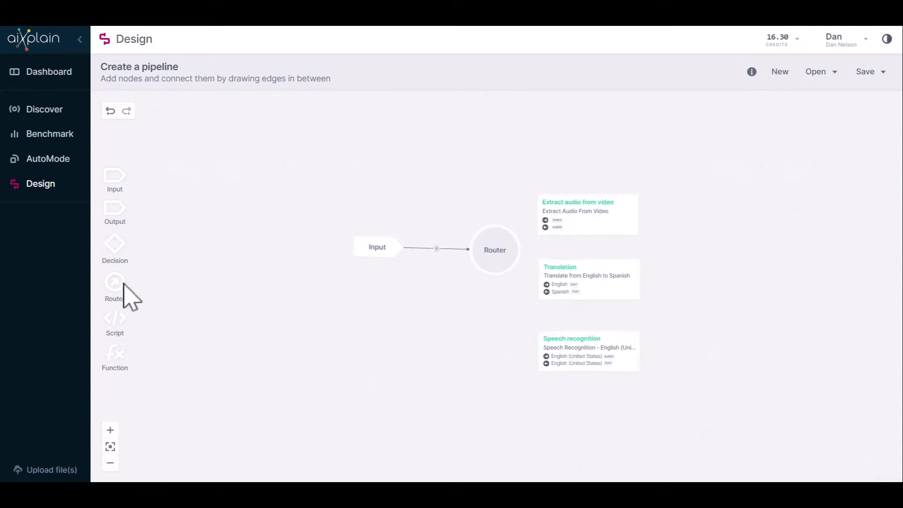
pyautogui.moveTo(115, 249); pyautogui.dragTo(233, 258)
pyautogui.moveTo(239, 257); pyautogui.dragTo(755, 353)
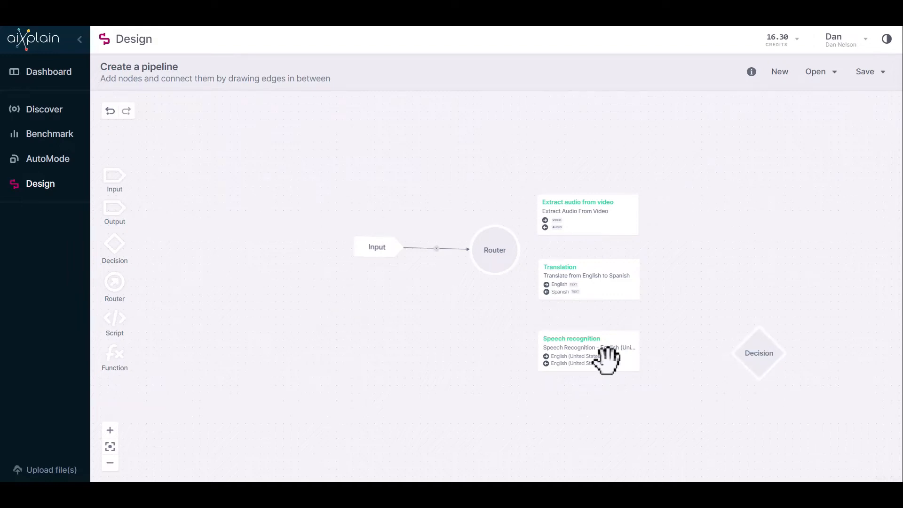
pyautogui.moveTo(604, 358)
pyautogui.mouseDown()
pyautogui.moveTo(600, 367)
pyautogui.moveTo(791, 362)
pyautogui.moveTo(755, 348)
pyautogui.mouseUp()
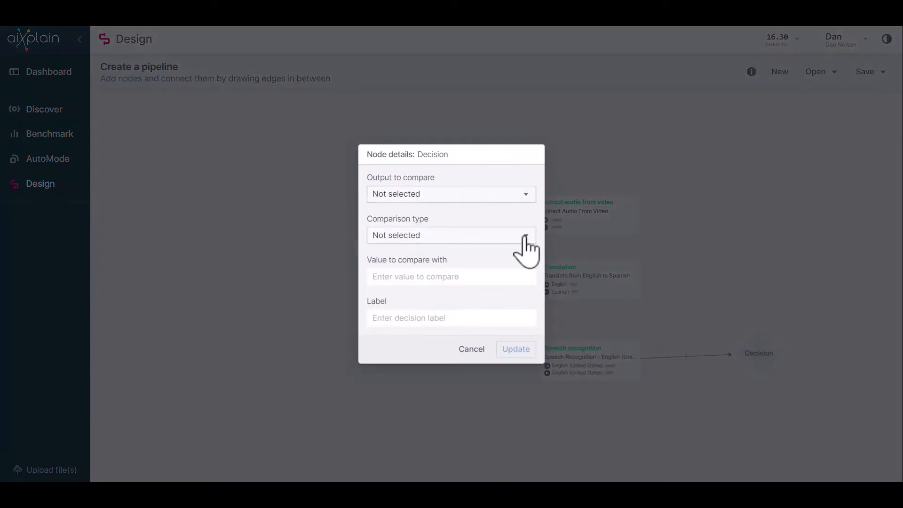
# Configure the Decision node to compare Confidence as greaterThanOrEqual to 0.8 and apply the settings
pyautogui.click(446, 199)
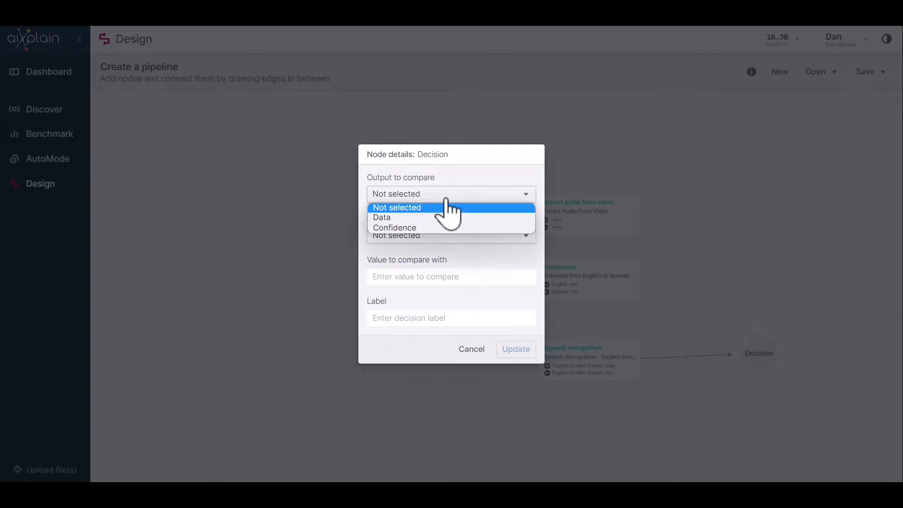
pyautogui.click(413, 226)
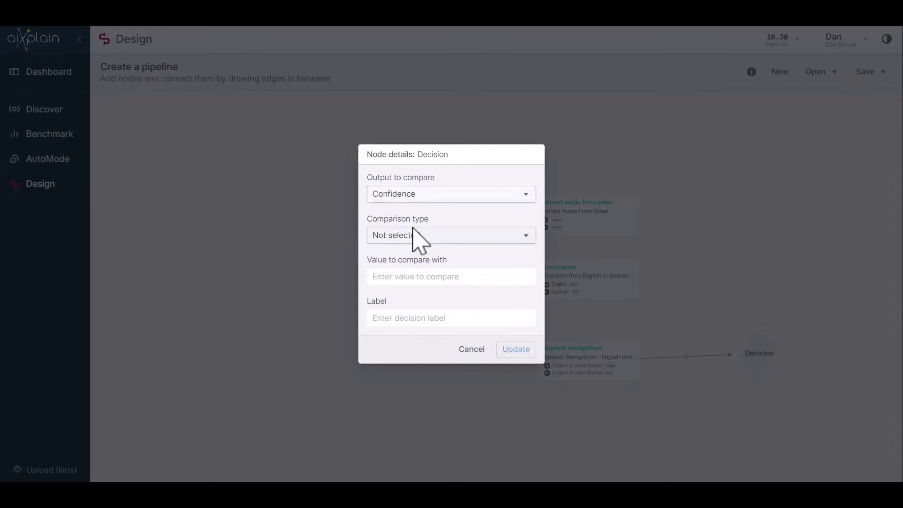
pyautogui.click(463, 239)
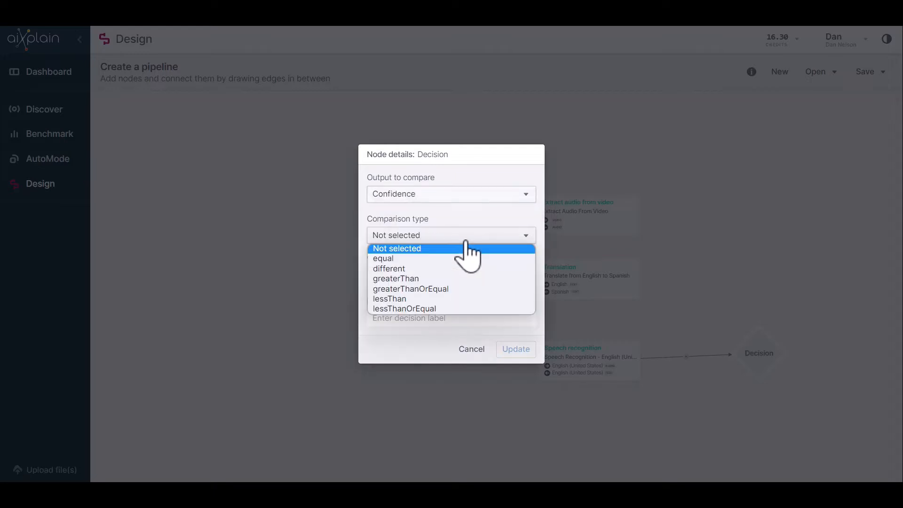
pyautogui.click(437, 289)
pyautogui.click(465, 279)
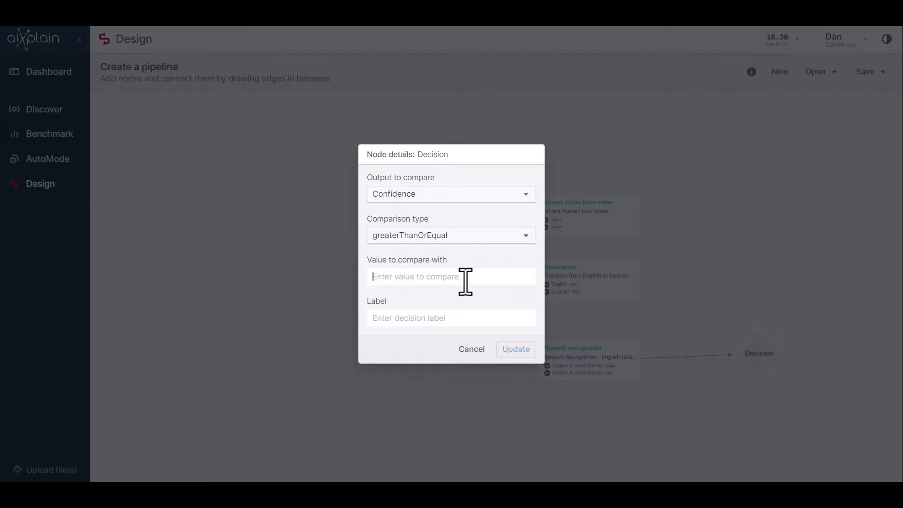
pyautogui.write('0.8')
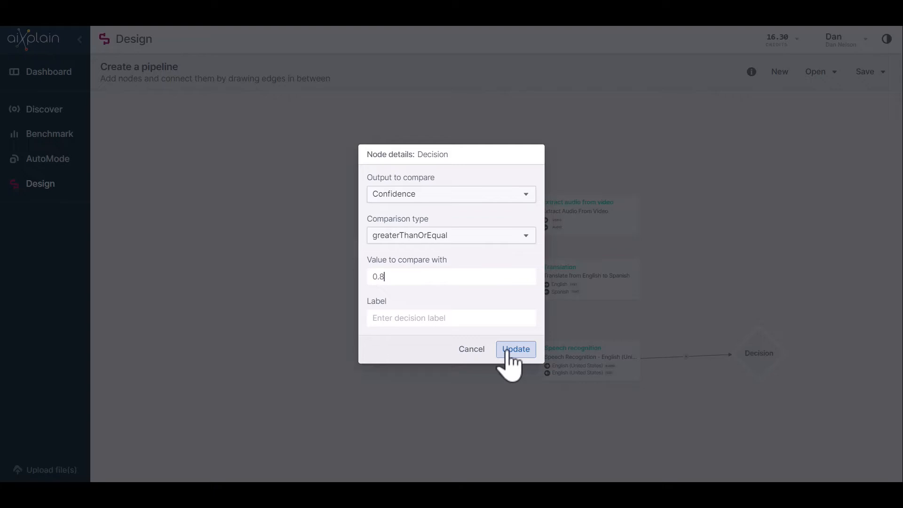
pyautogui.click(509, 358)
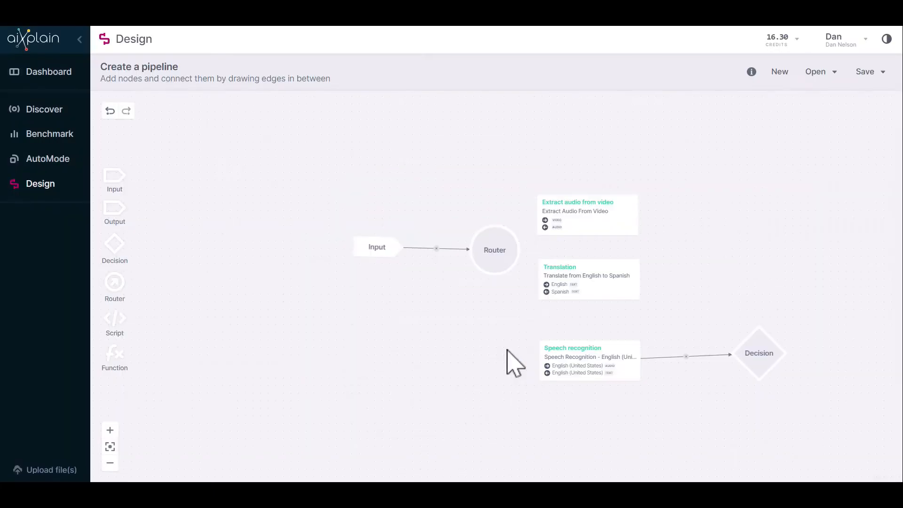
# Add a Function node to the right of the Decision node and set its function to Translation
pyautogui.moveTo(119, 358); pyautogui.dragTo(807, 318)
pyautogui.moveTo(861, 366); pyautogui.dragTo(859, 356)
pyautogui.click(439, 241)
pyautogui.press('t')
pyautogui.press('Down')
pyautogui.press('t')
pyautogui.press('t')
pyautogui.press('t')
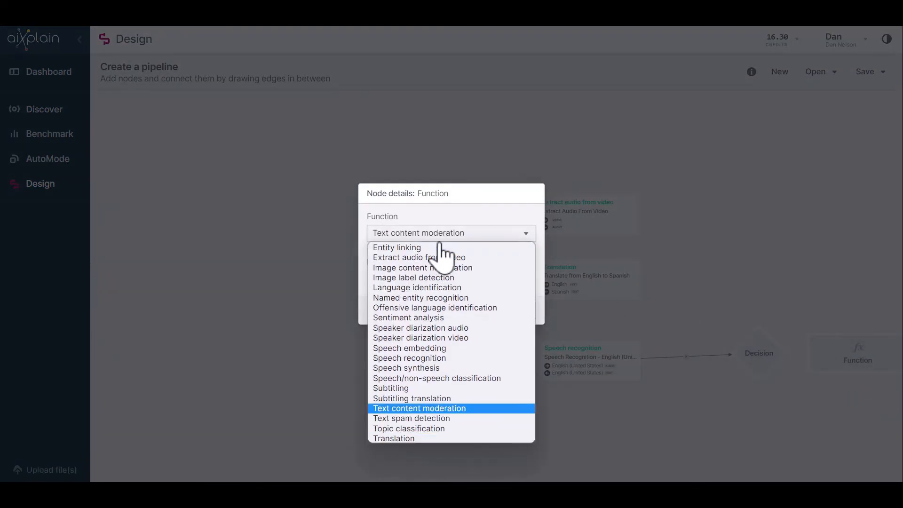
pyautogui.press('t')
pyautogui.press('t')
pyautogui.press('t')
pyautogui.press('Return')
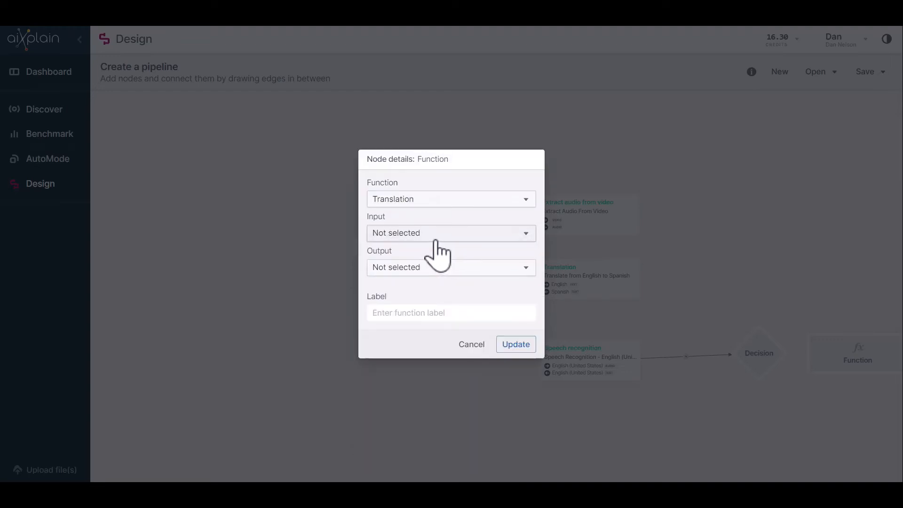
# Set the new Translation node's input to English and output to Spanish, and apply the settings
pyautogui.click(431, 238)
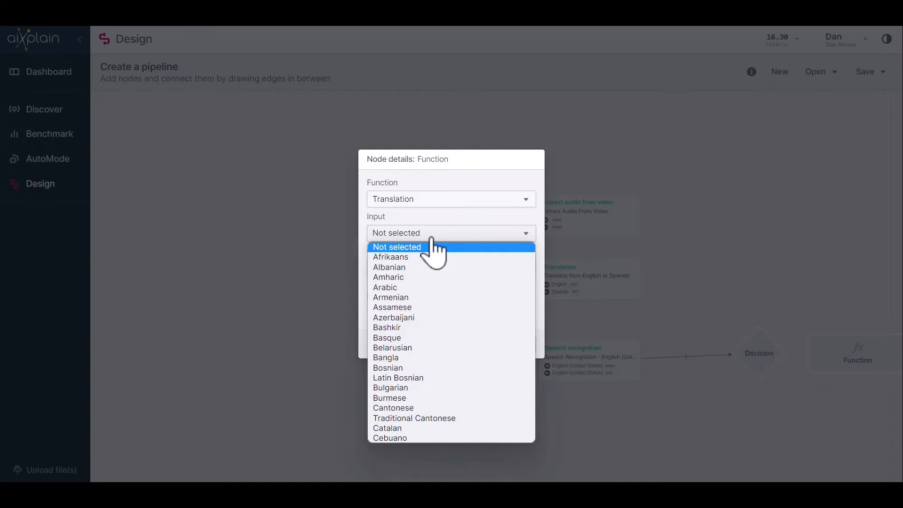
pyautogui.press('e')
pyautogui.press('Return')
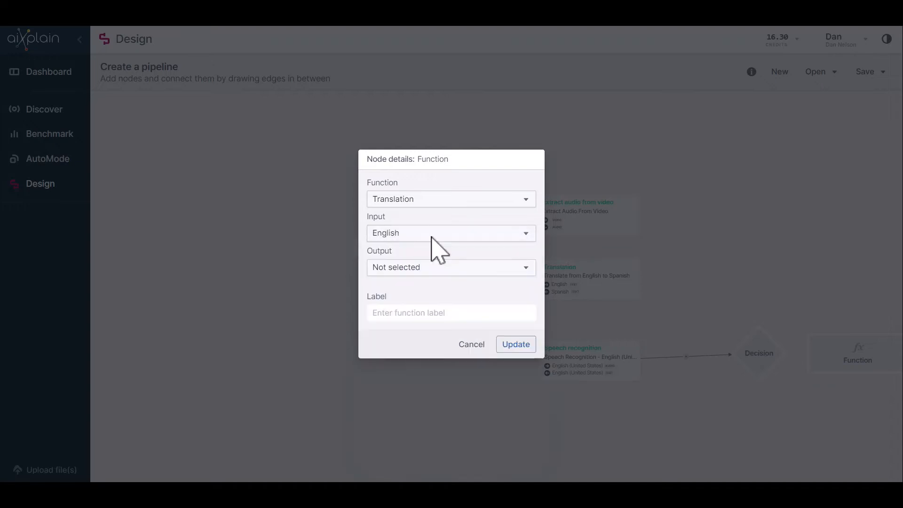
pyautogui.click(447, 265)
pyautogui.write('sp')
pyautogui.press('Up')
pyautogui.press('Up')
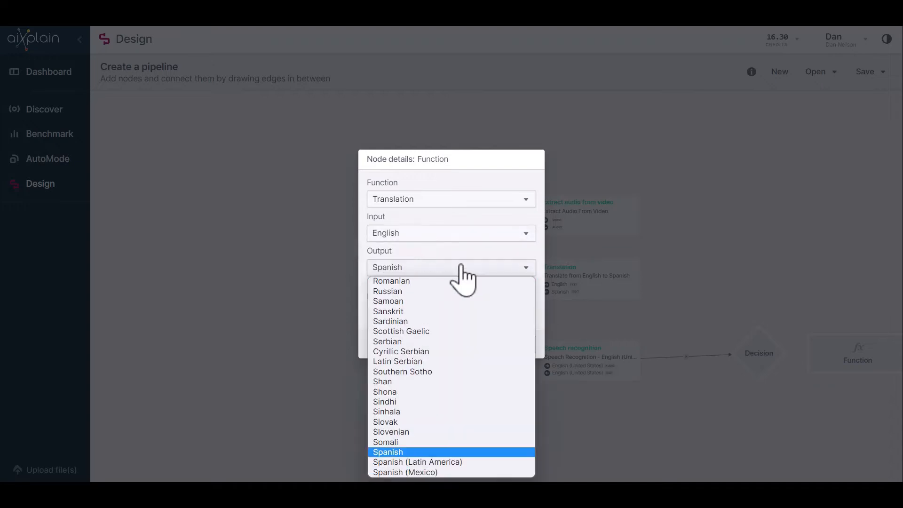
pyautogui.press('Return')
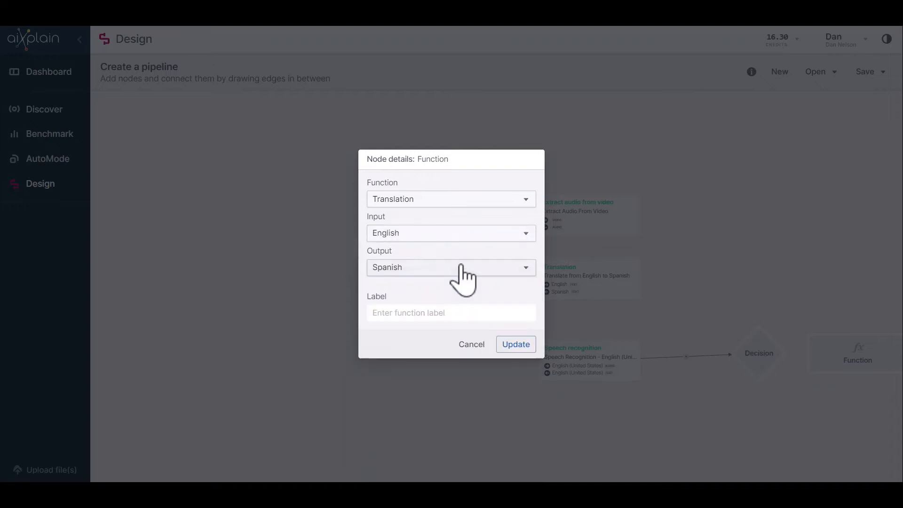
pyautogui.click(505, 366)
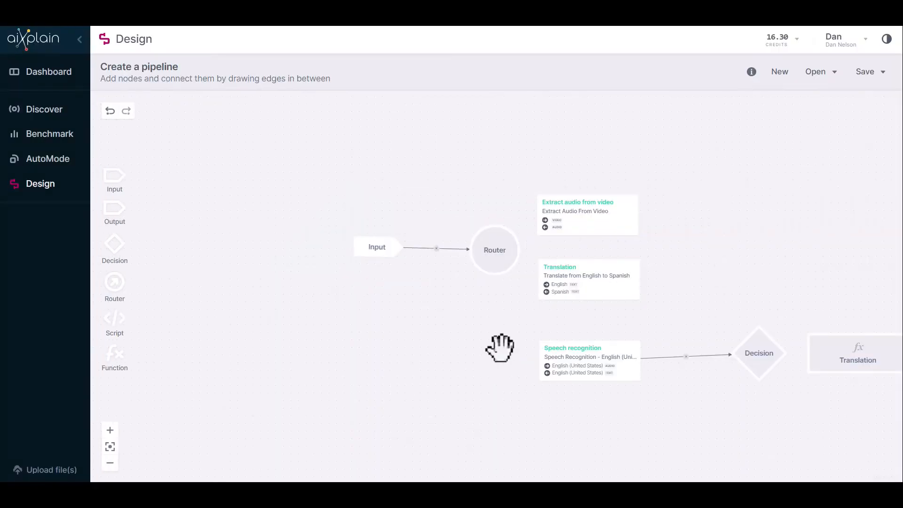
# Connect the Decision node to the new Translation node for the True decision, pairing Confidence with Text
pyautogui.moveTo(757, 364); pyautogui.dragTo(829, 349)
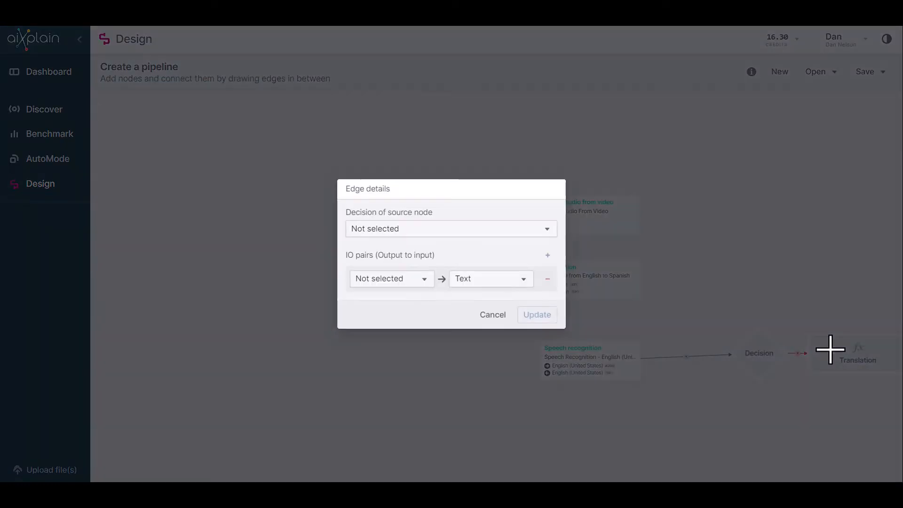
pyautogui.click(477, 235)
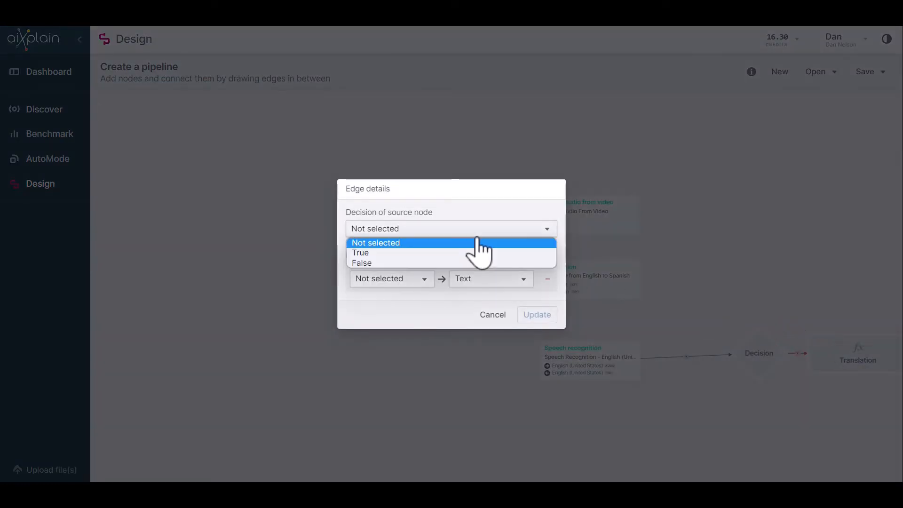
pyautogui.click(448, 253)
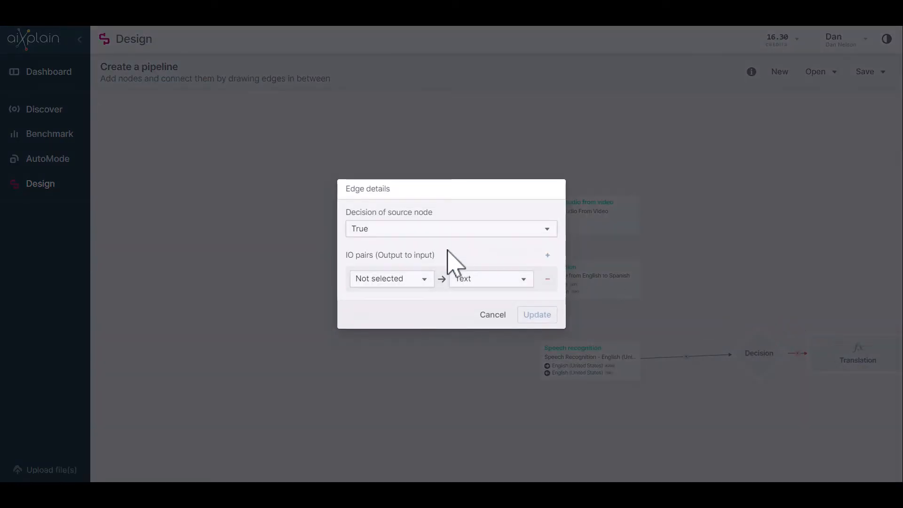
pyautogui.click(413, 280)
pyautogui.click(399, 312)
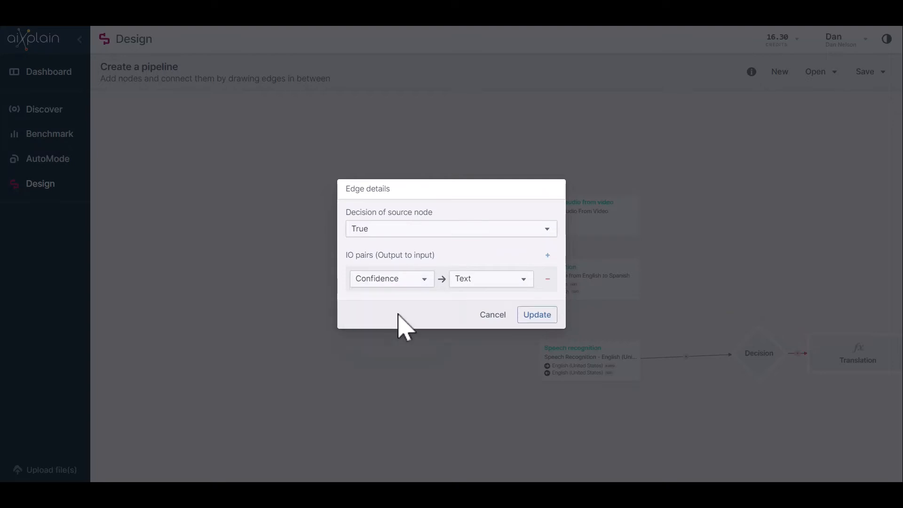
pyautogui.click(536, 316)
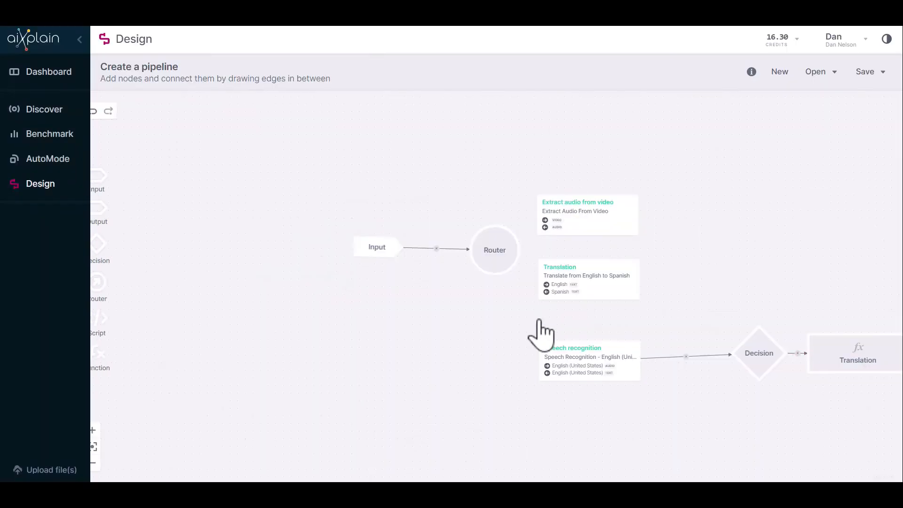
# Move the Decision node slightly toward Speech recognition and populate the Translation node after it with Amazon Translate by AWS
pyautogui.moveTo(699, 338); pyautogui.dragTo(517, 337)
pyautogui.moveTo(570, 359); pyautogui.dragTo(551, 361)
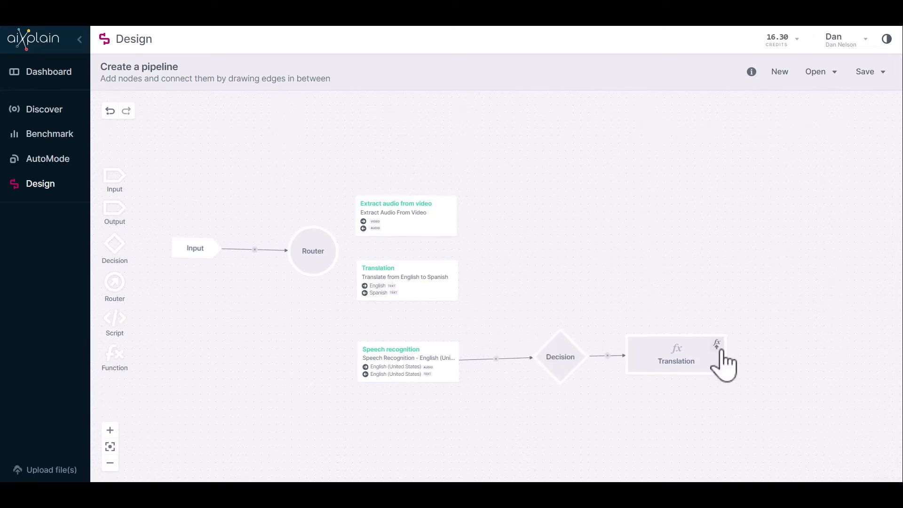
pyautogui.click(718, 346)
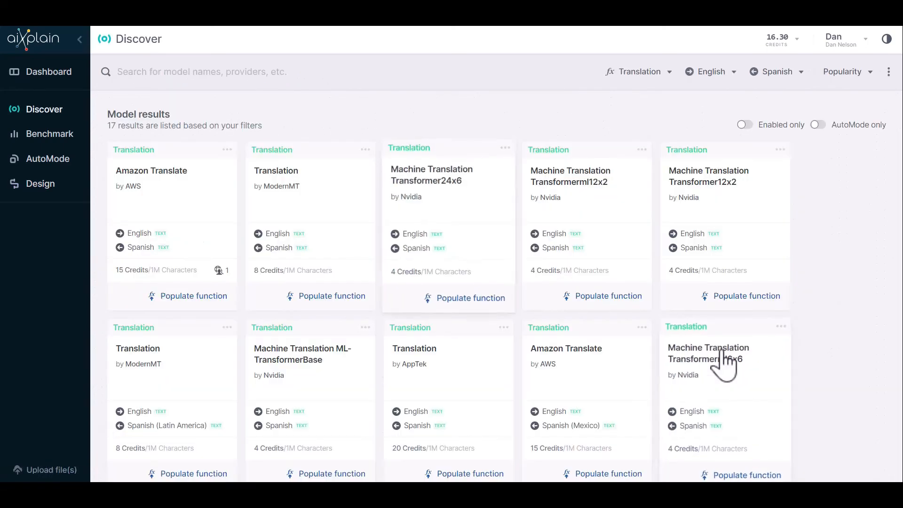
pyautogui.click(202, 303)
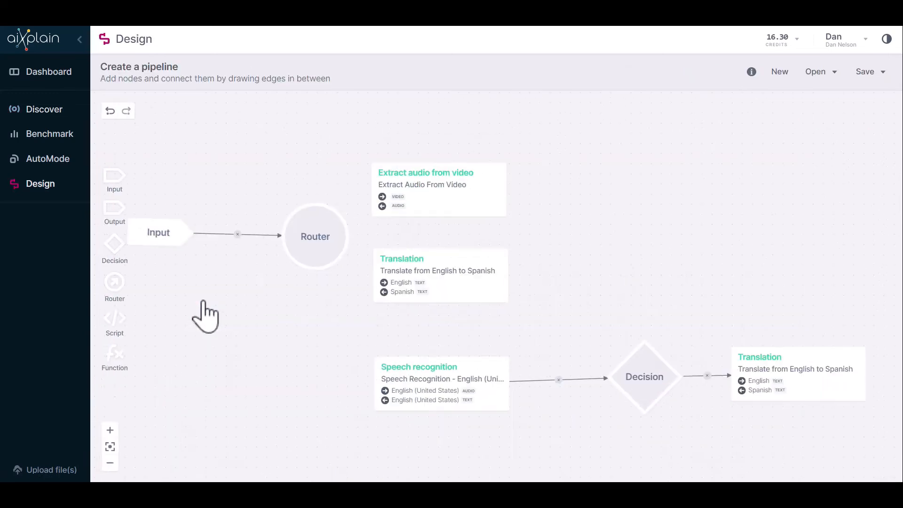
# Add an Output node to the right of the Translation node that follows the Decision, and connect Translation to it
pyautogui.click(109, 462)
pyautogui.click(110, 462)
pyautogui.click(109, 462)
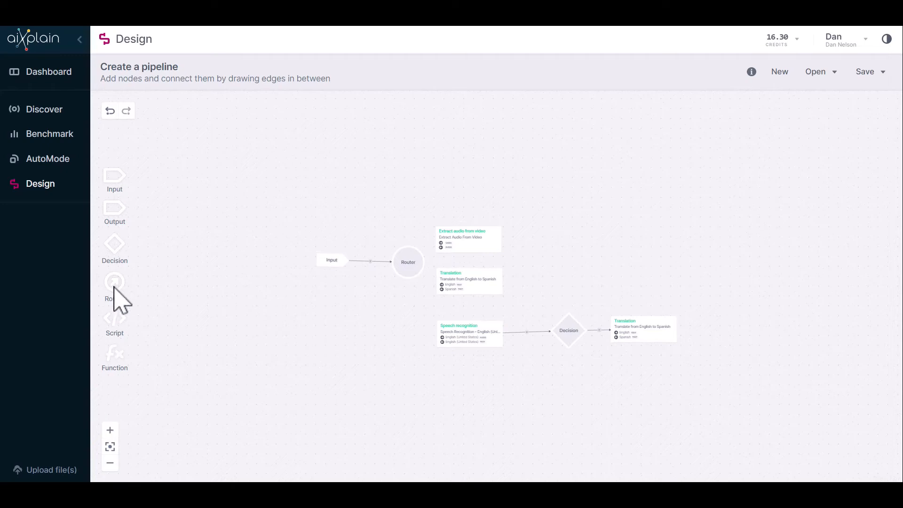
pyautogui.moveTo(115, 210); pyautogui.dragTo(738, 329)
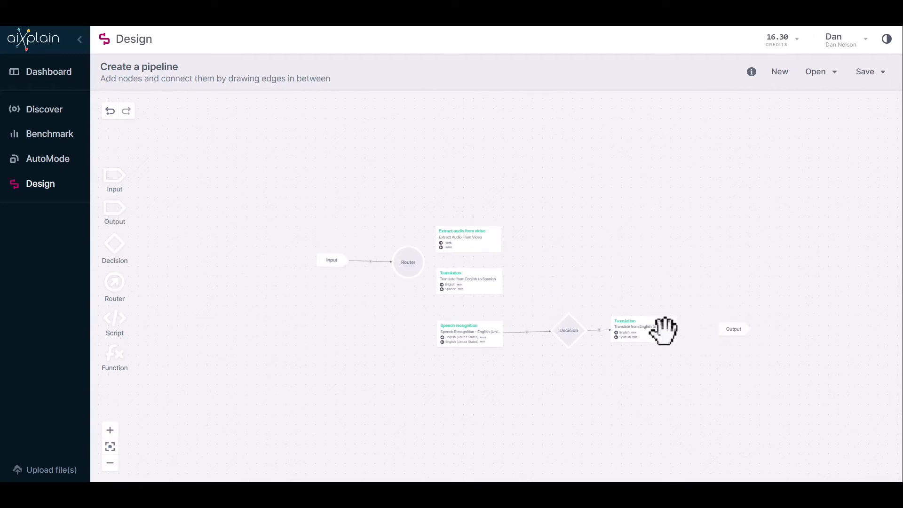
pyautogui.moveTo(661, 332); pyautogui.dragTo(741, 331)
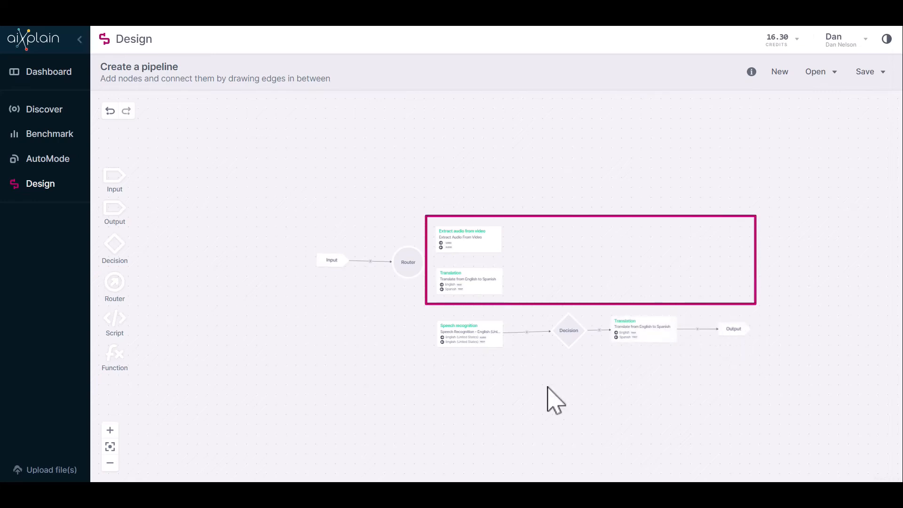
# Add an Output node to the right of the Translation node in the middle branch and connect Translation to it
pyautogui.click(109, 430)
pyautogui.click(110, 429)
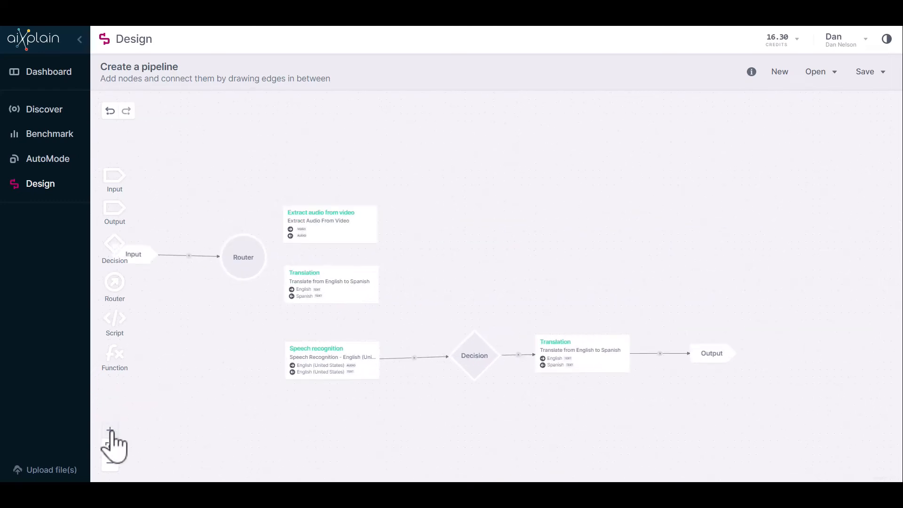
pyautogui.moveTo(114, 208); pyautogui.dragTo(466, 290)
pyautogui.click(337, 285)
pyautogui.moveTo(337, 285); pyautogui.dragTo(459, 288)
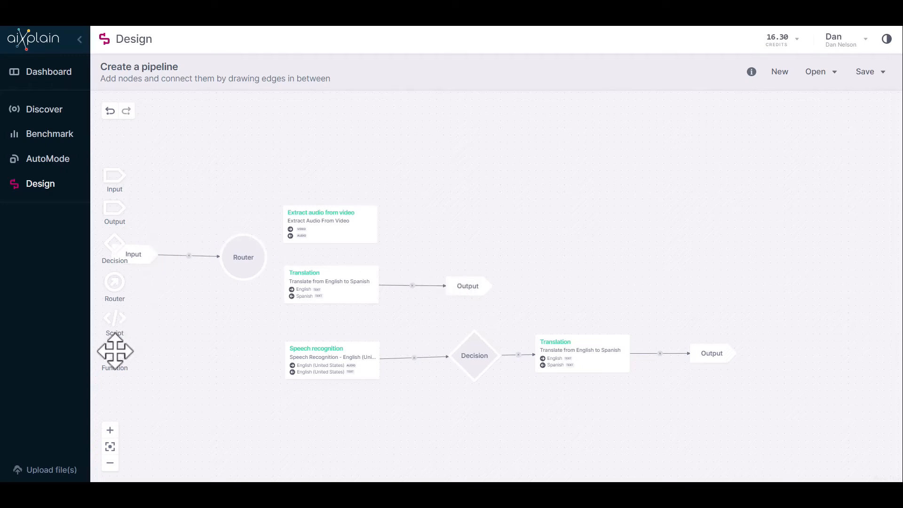
# Add a Function node to the right of Extract audio from video and set its function to Speech recognition
pyautogui.moveTo(115, 350); pyautogui.dragTo(459, 225)
pyautogui.click(442, 233)
pyautogui.press('s')
pyautogui.press('Down')
pyautogui.press('Down')
pyautogui.press('Down')
pyautogui.press('Down')
pyautogui.press('Return')
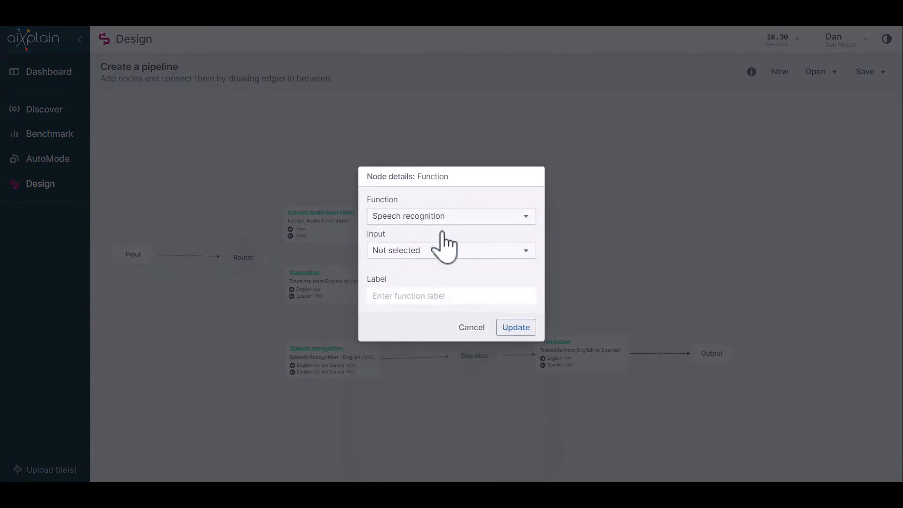
# Set the new Speech recognition node's input to English and apply the settings
pyautogui.click(437, 253)
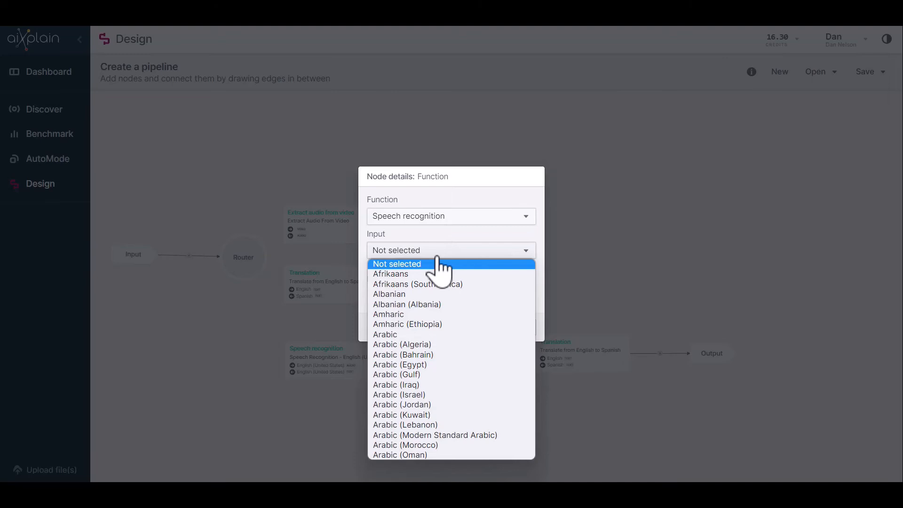
pyautogui.press('e')
pyautogui.press('Return')
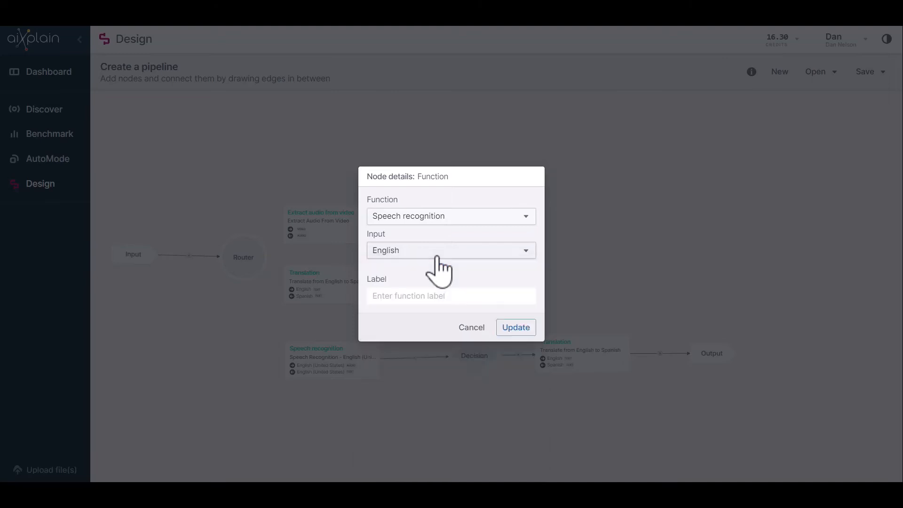
pyautogui.click(513, 328)
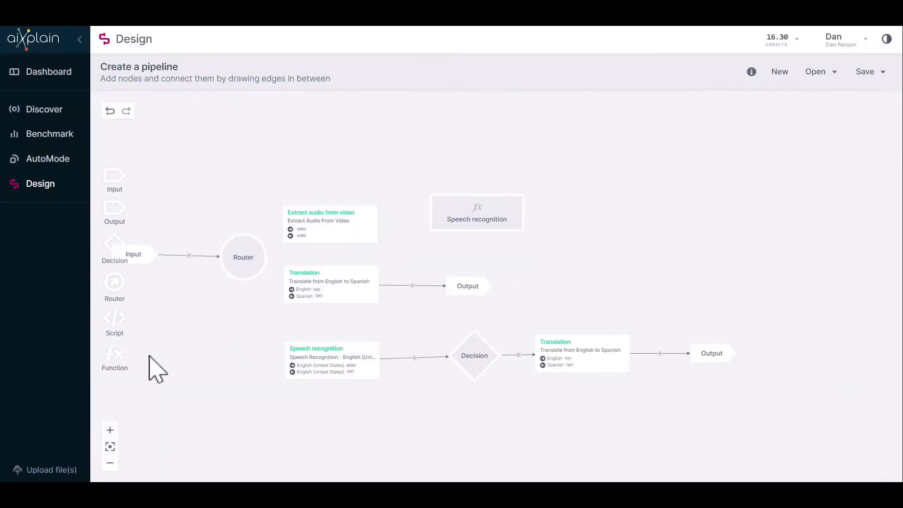
# Add a Function node to the right of the new Speech recognition node and set its function to Translation
pyautogui.moveTo(118, 357); pyautogui.dragTo(624, 207)
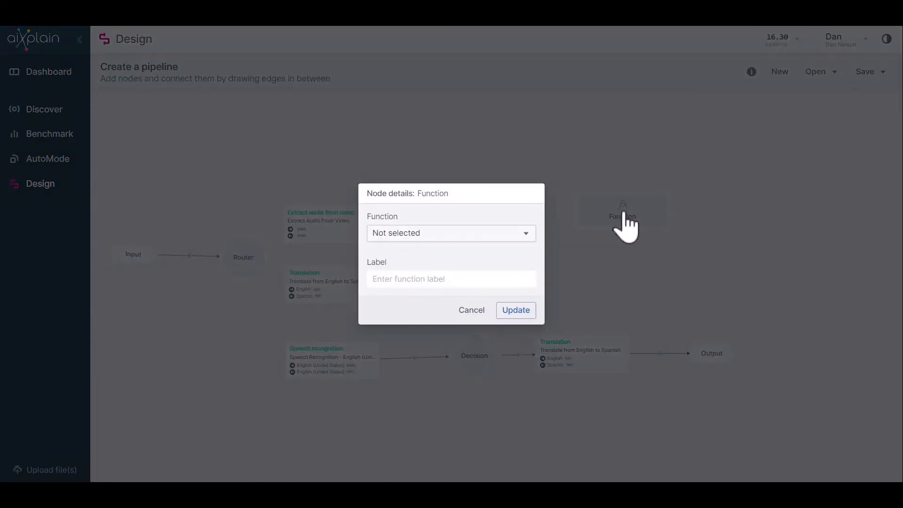
pyautogui.click(486, 233)
pyautogui.press('t')
pyautogui.press('t')
pyautogui.press('t')
pyautogui.press('t')
pyautogui.press('t')
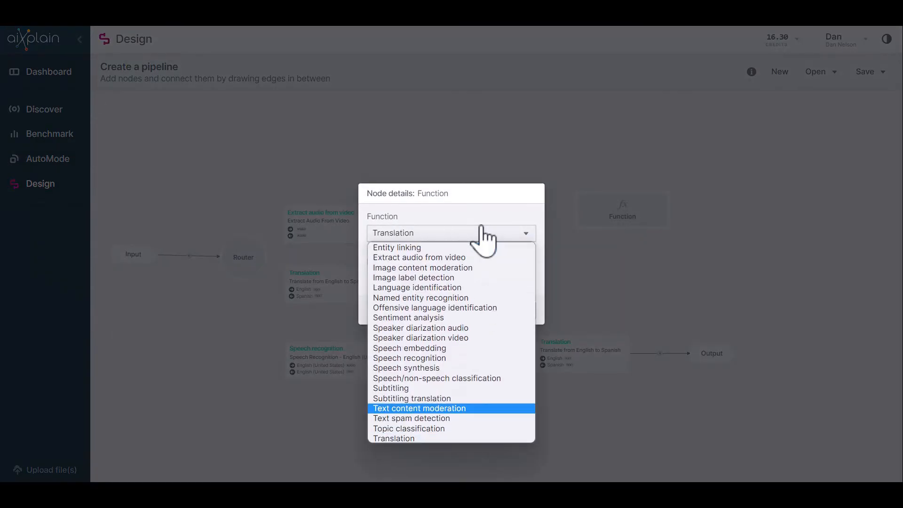
pyautogui.press('t')
pyautogui.press('t')
pyautogui.press('t')
pyautogui.press('Return')
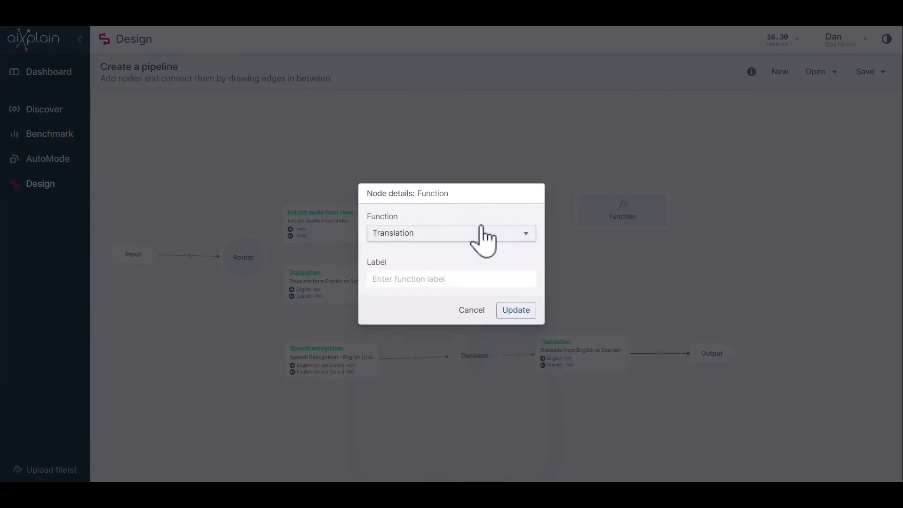
# Set the new Translation node's input to English and output to Spanish, and apply the settings
pyautogui.click(463, 232)
pyautogui.press('e')
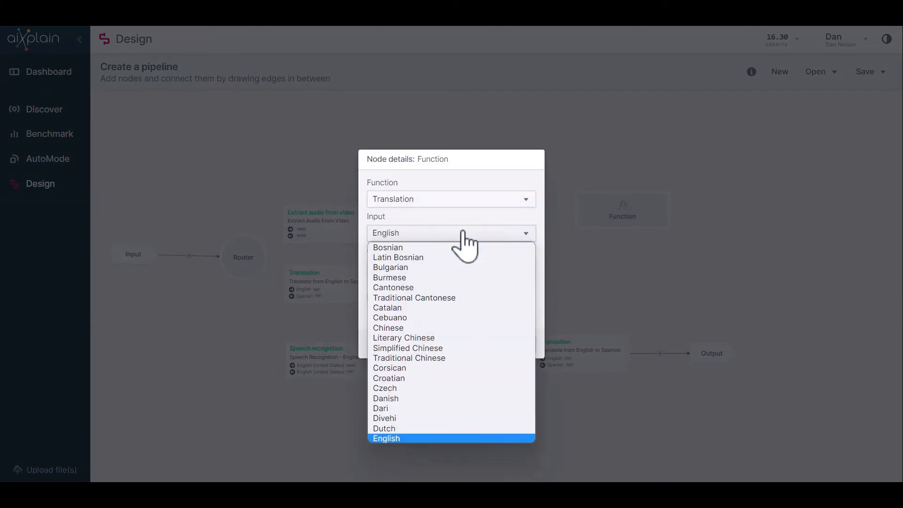
pyautogui.press('Return')
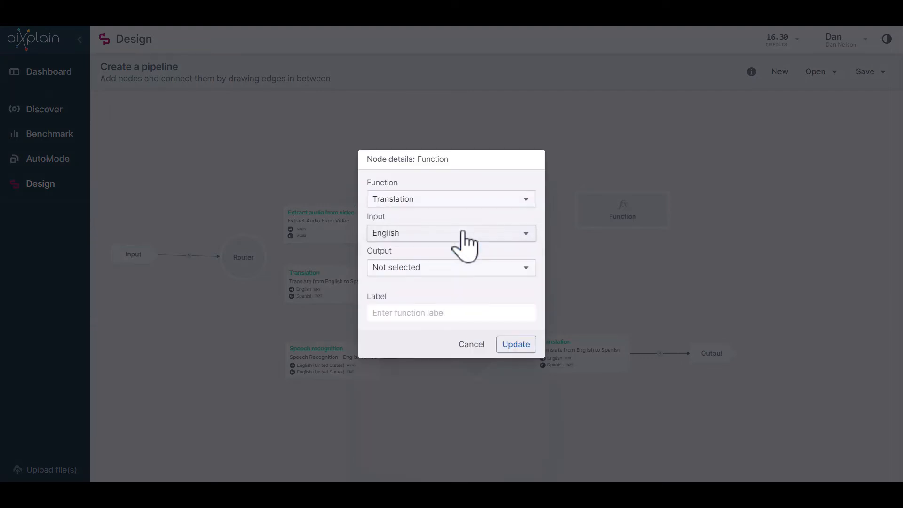
pyautogui.click(468, 268)
pyautogui.press('s')
pyautogui.press('s')
pyautogui.press('s')
pyautogui.press('s')
pyautogui.press('s')
pyautogui.press('s')
pyautogui.press('s')
pyautogui.press('s')
pyautogui.press('s')
pyautogui.press('s')
pyautogui.press('s')
pyautogui.press('s')
pyautogui.press('s')
pyautogui.press('s')
pyautogui.press('s')
pyautogui.press('s')
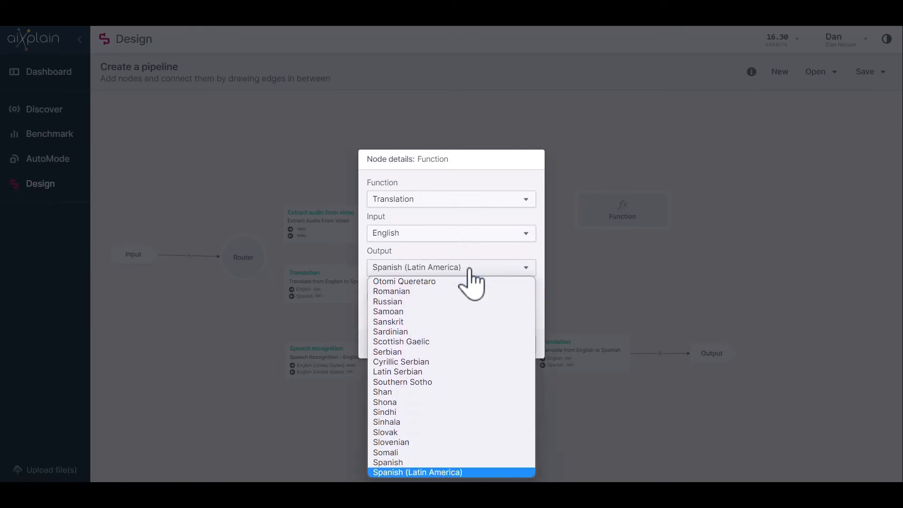
pyautogui.press('Up')
pyautogui.press('Return')
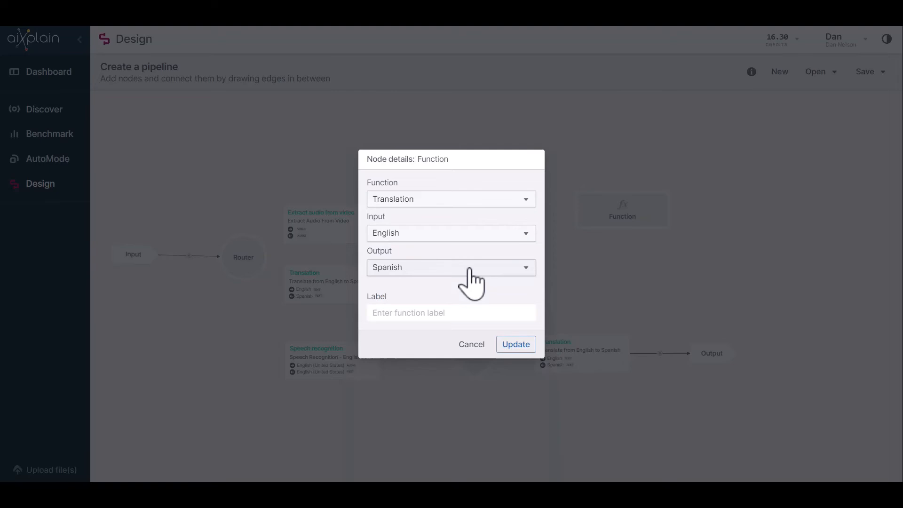
pyautogui.click(516, 344)
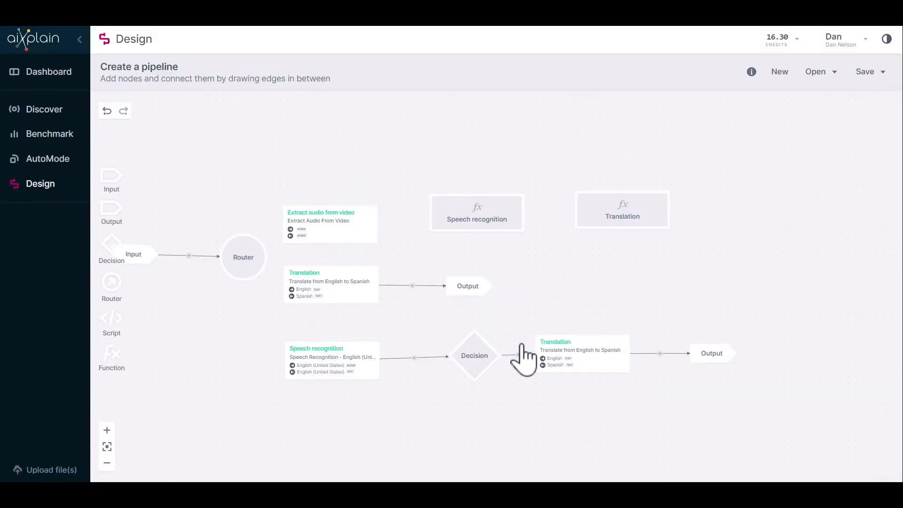
# Add an Output node right of the upper Translation node and connect Extract audio from video, Speech recognition, Translation and Output in sequence
pyautogui.moveTo(115, 207); pyautogui.dragTo(676, 193)
pyautogui.moveTo(744, 213); pyautogui.dragTo(746, 213)
pyautogui.moveTo(366, 225); pyautogui.dragTo(455, 210)
pyautogui.scroll(4, 455, 210)
pyautogui.moveTo(577, 215); pyautogui.dragTo(718, 210)
pyautogui.moveTo(730, 269); pyautogui.dragTo(488, 266)
pyautogui.moveTo(559, 216); pyautogui.dragTo(727, 203)
pyautogui.moveTo(498, 275); pyautogui.dragTo(752, 281)
pyautogui.click(109, 463)
pyautogui.click(109, 463)
pyautogui.click(109, 463)
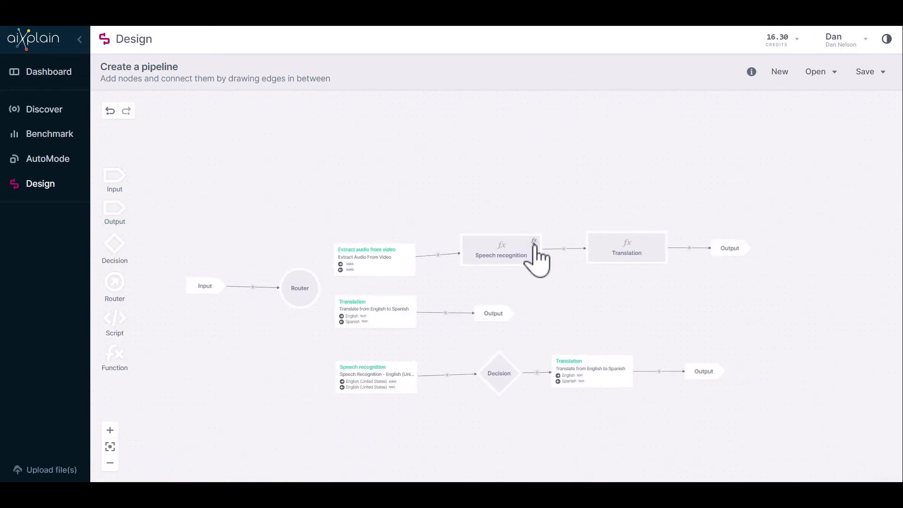
# Populate the upper Speech recognition node with the first listed English (United States) model and the upper Translation node with English-to-Spanish Amazon Translate by AWS
pyautogui.click(534, 242)
pyautogui.click(179, 301)
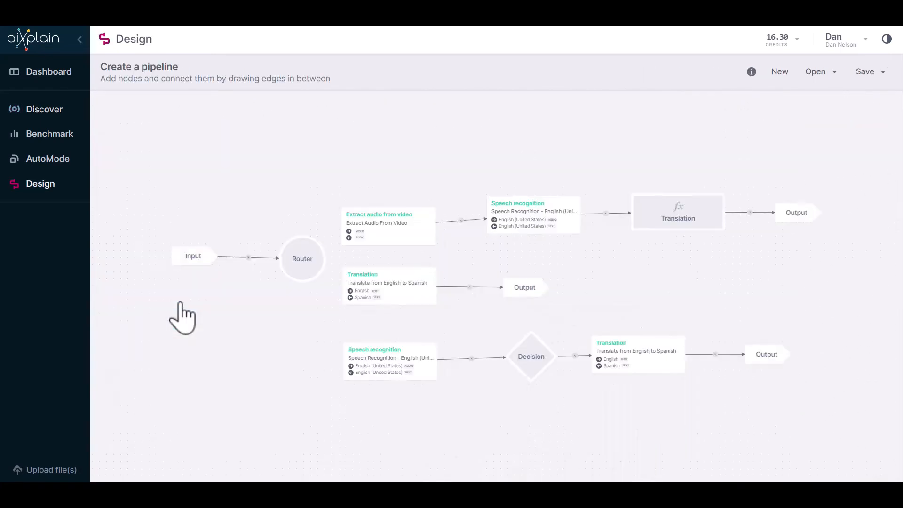
pyautogui.click(746, 197)
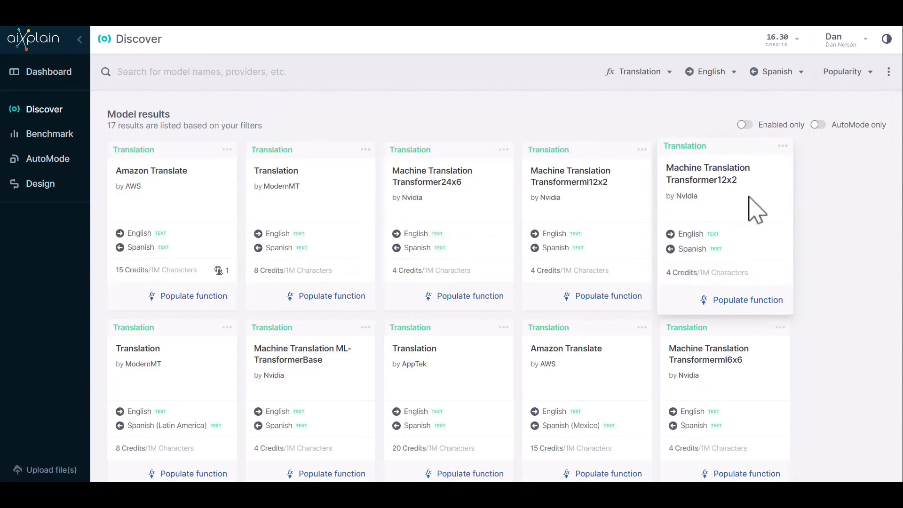
pyautogui.click(194, 302)
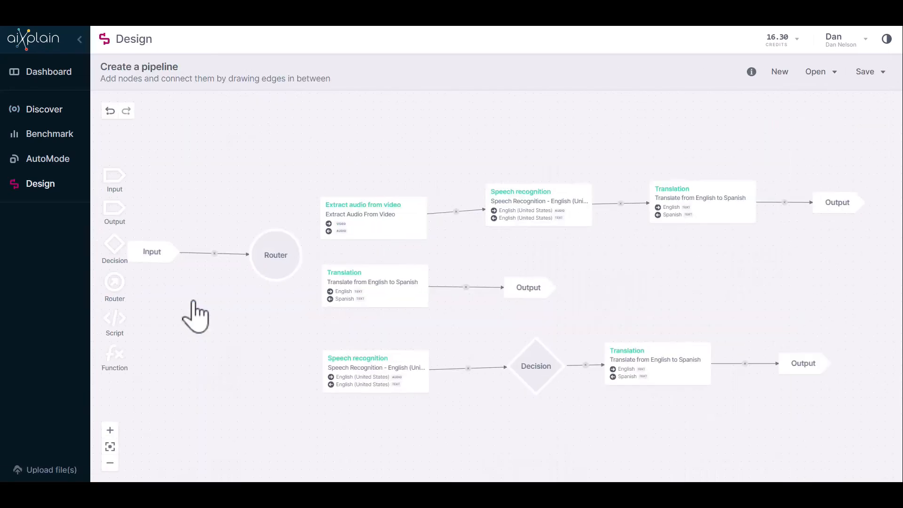
# Connect the Router to the middle Translation node, pairing Input with Source language, and to the lower Speech recognition node, pairing Input with Language
pyautogui.click(278, 263)
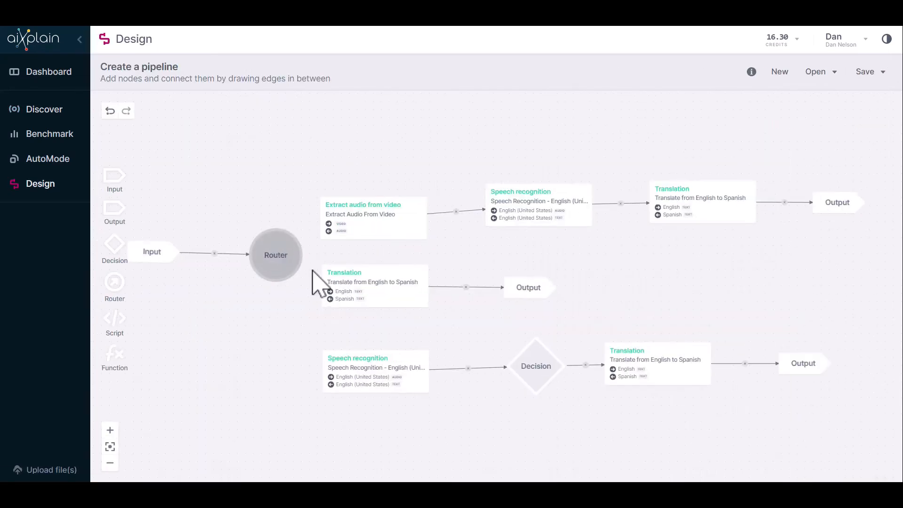
pyautogui.moveTo(315, 282); pyautogui.dragTo(328, 276)
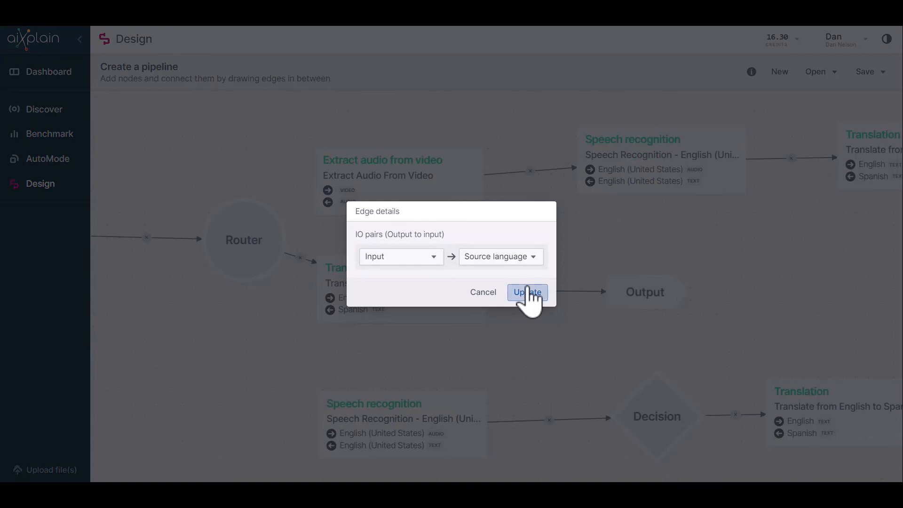
pyautogui.click(527, 292)
pyautogui.moveTo(221, 252); pyautogui.dragTo(332, 436)
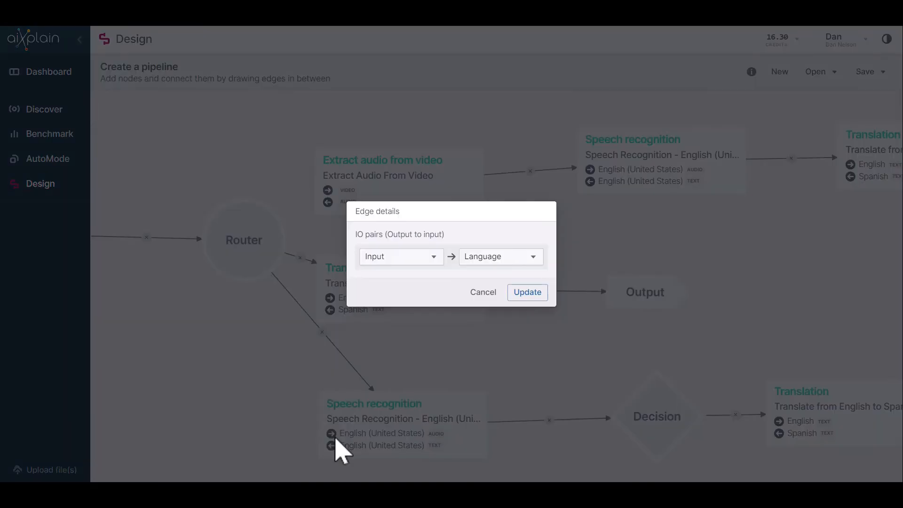
pyautogui.click(526, 292)
pyautogui.click(108, 466)
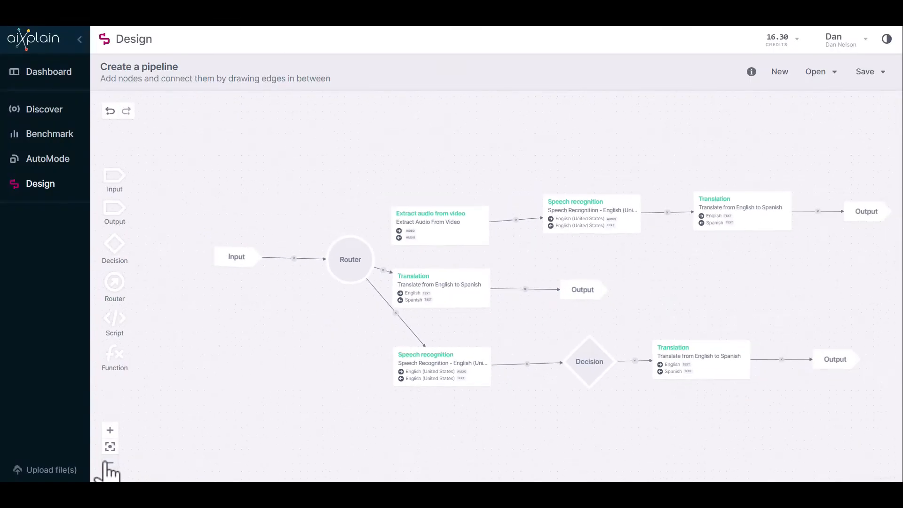
pyautogui.click(108, 466)
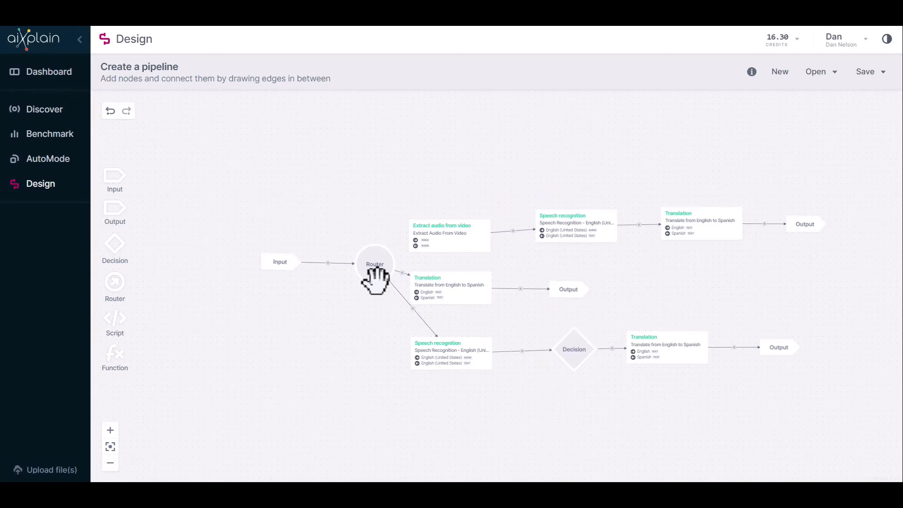
# Connect the Router to the Extract audio from video node in the upper branch
pyautogui.scroll(5, 418, 235)
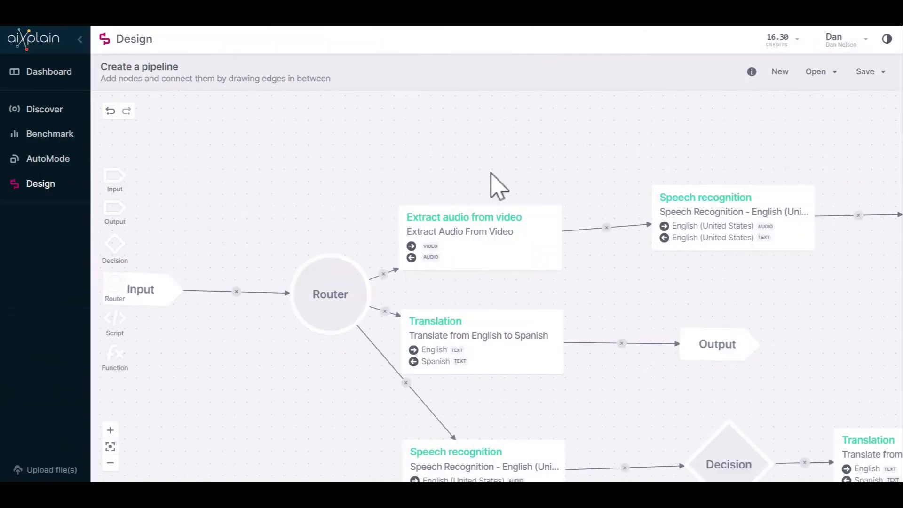
pyautogui.click(110, 462)
pyautogui.click(110, 463)
pyautogui.click(110, 463)
pyautogui.click(110, 462)
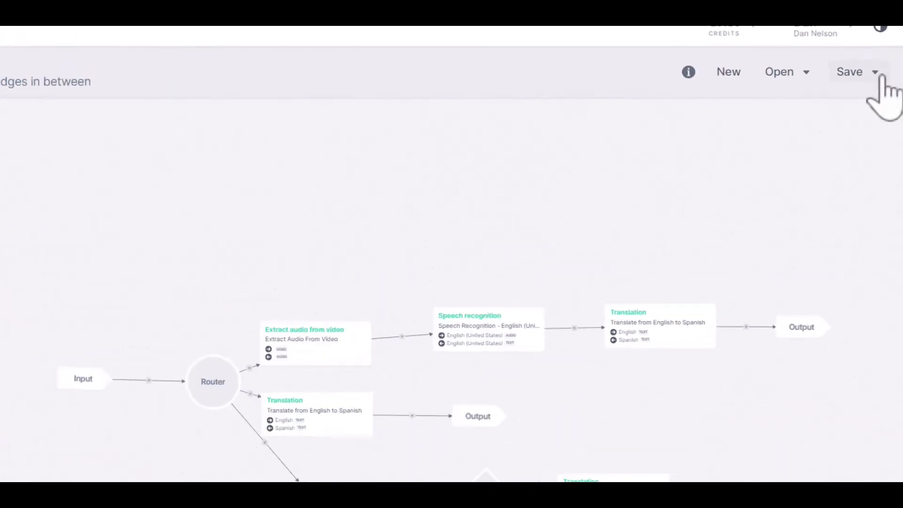
# Save the design as a pipeline named pipleineall
pyautogui.click(878, 75)
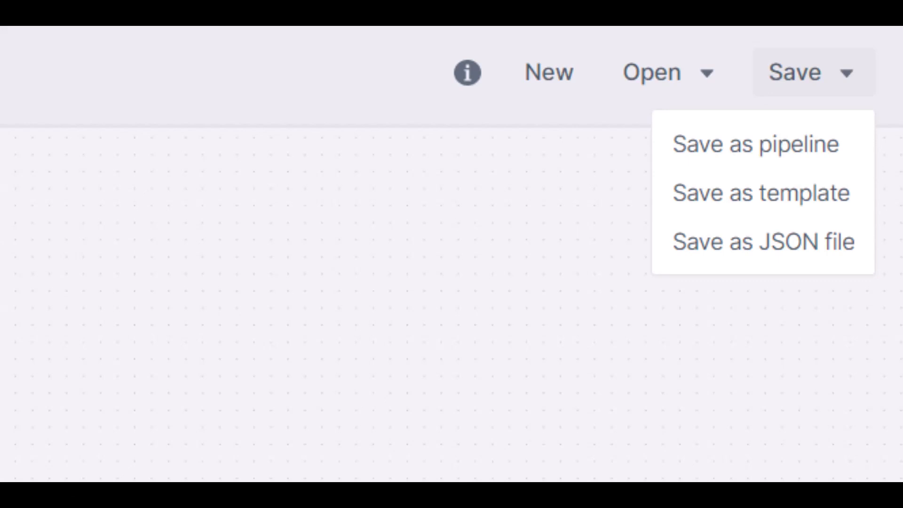
pyautogui.click(755, 143)
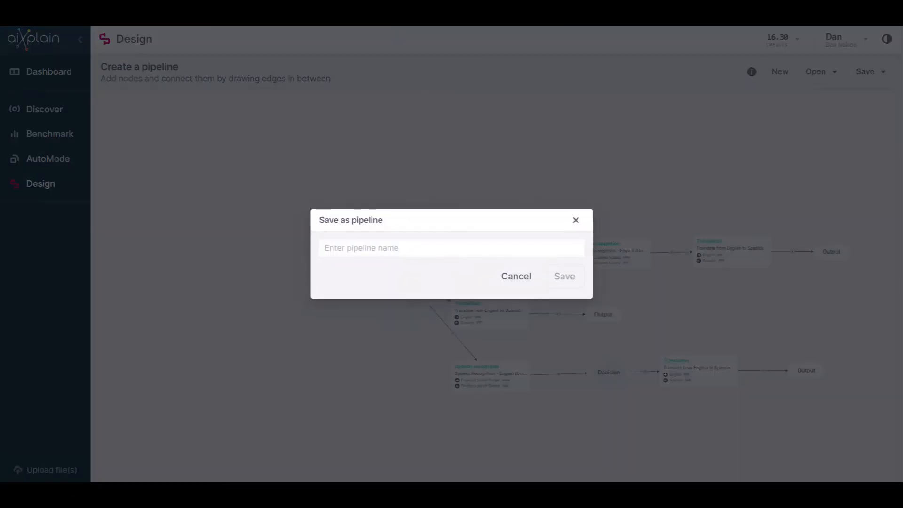
pyautogui.write('pipleineall')
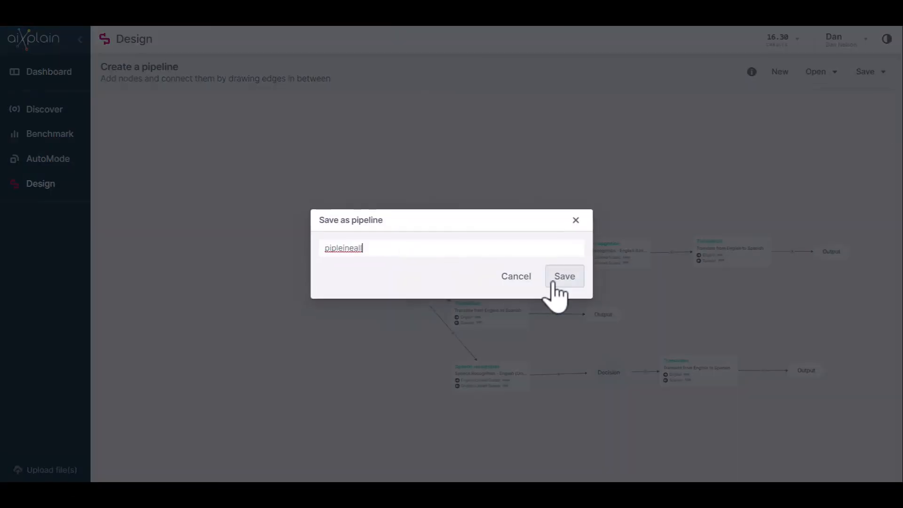
pyautogui.click(555, 282)
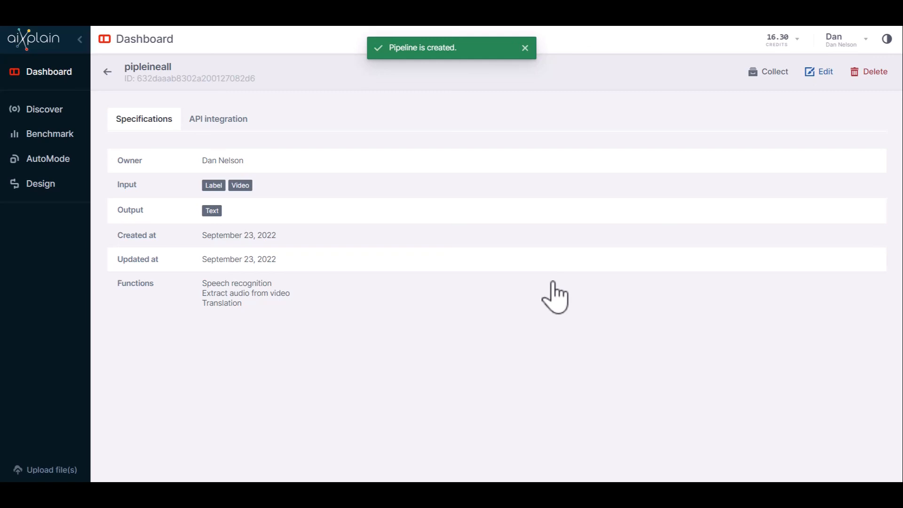
# Show the saved pipeline's API integration details with the Python code sample
pyautogui.click(239, 120)
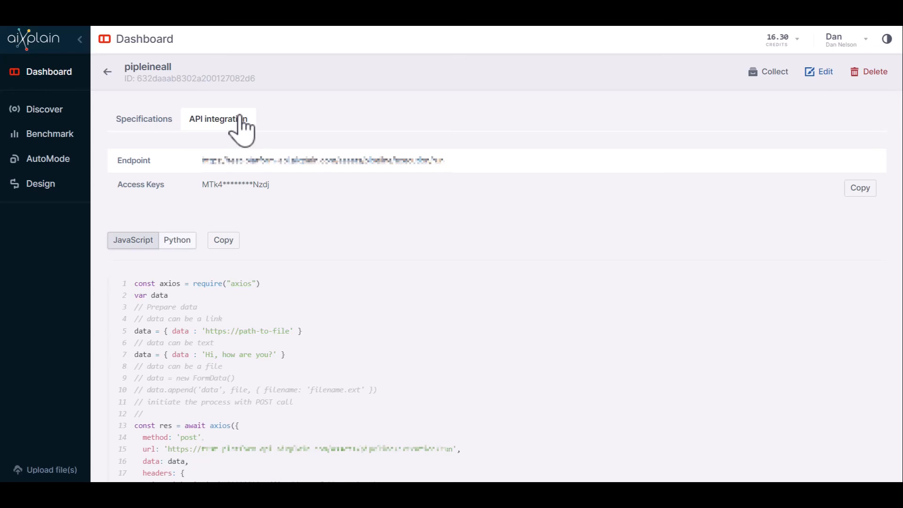
pyautogui.click(177, 241)
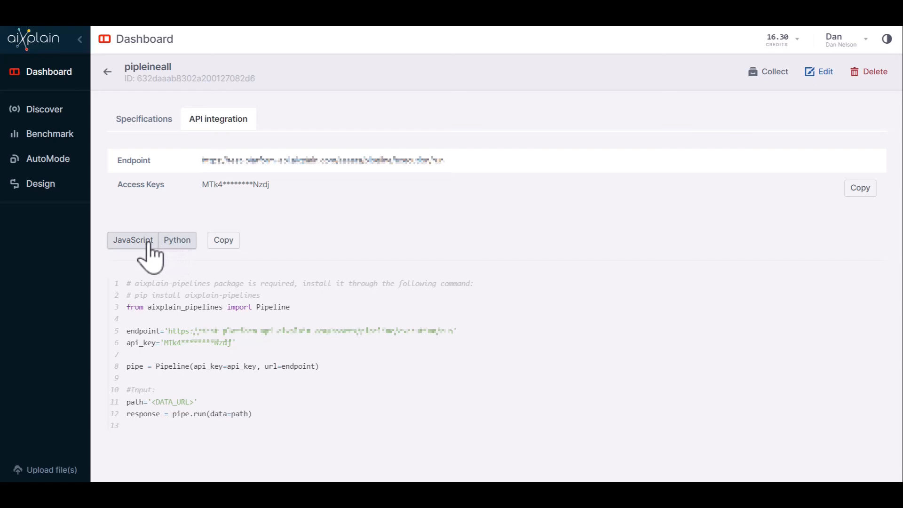